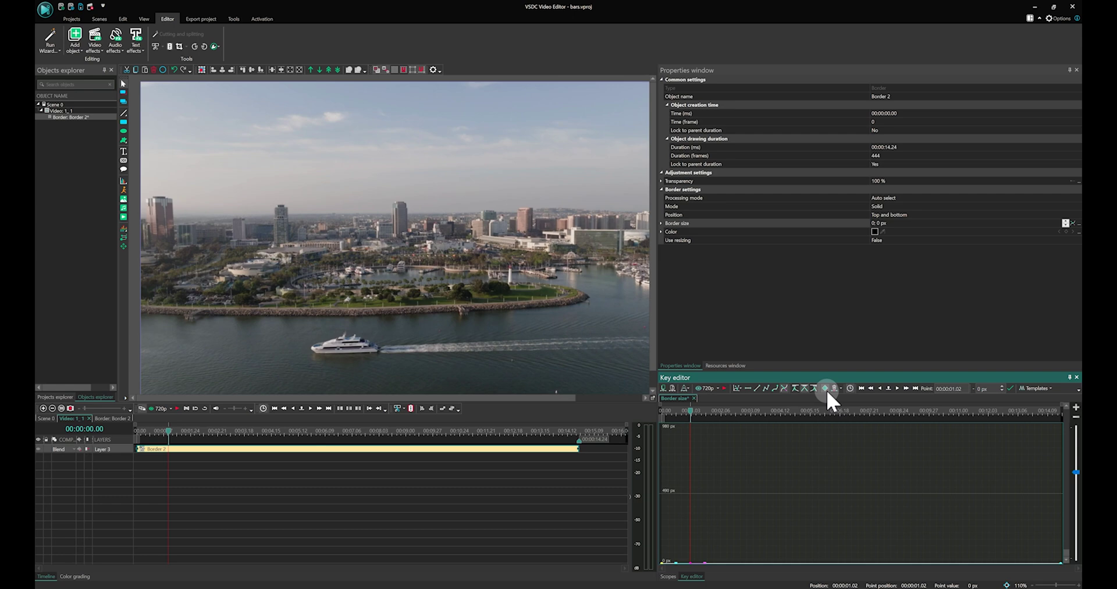
# - Commit 150 px as the border size keypoint and step the preview to the next keyframe
pyautogui.click(996, 406)
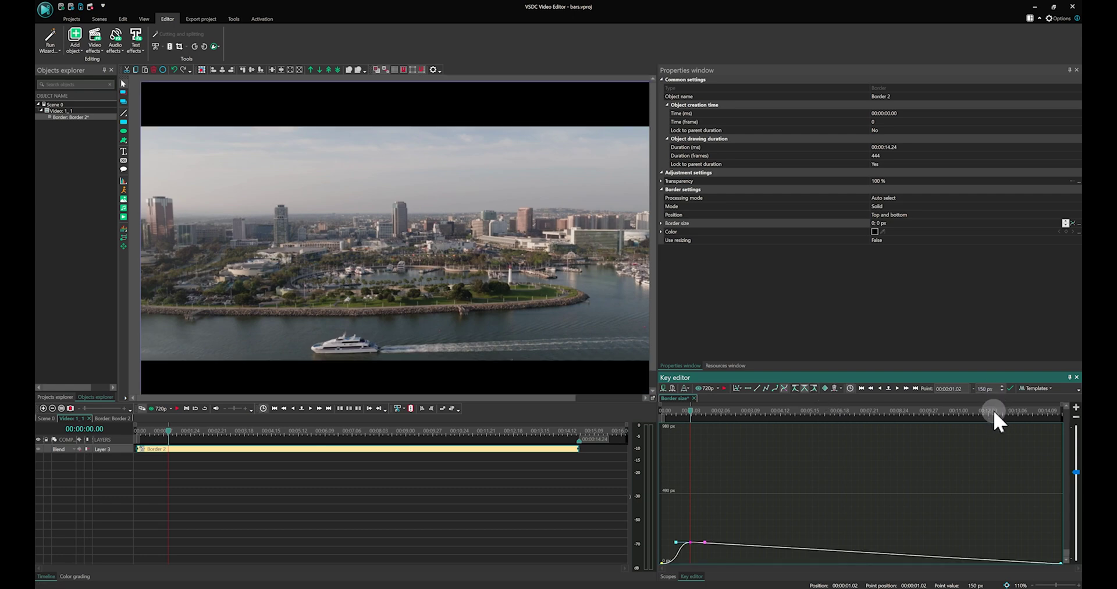
pyautogui.click(916, 389)
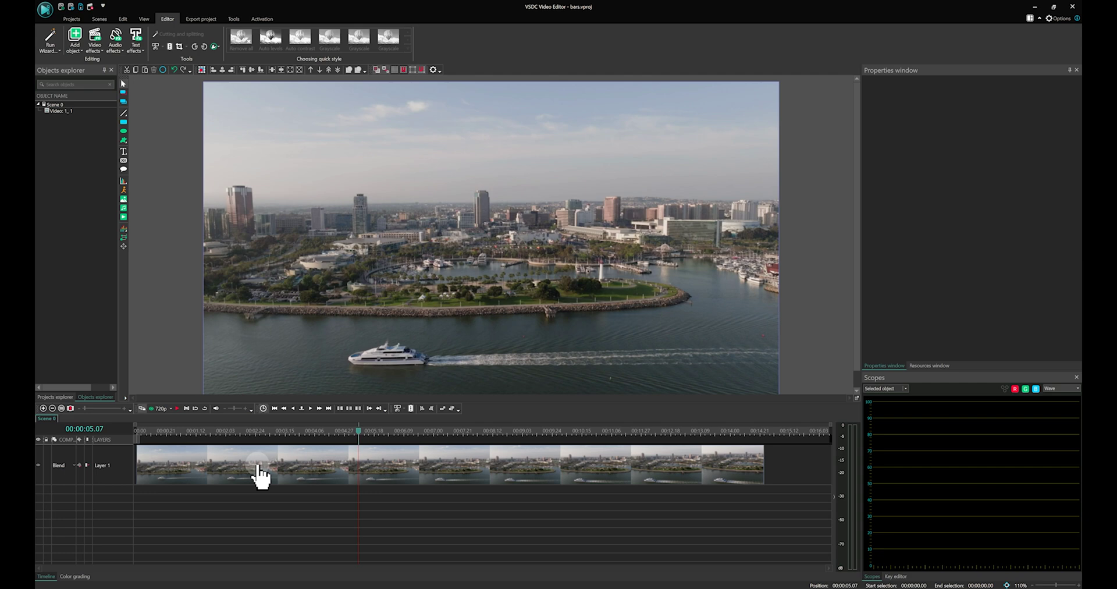
# - In the harbor clip's own timeline, add a Video effects > Transparency > Borders effect
pyautogui.doubleClick(258, 468)
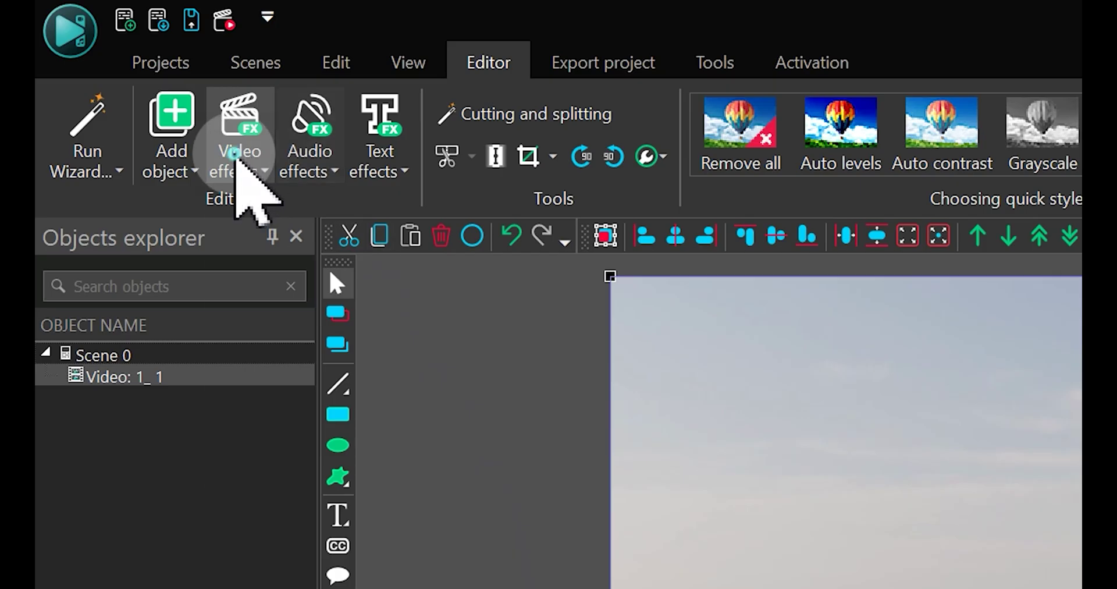
pyautogui.click(94, 50)
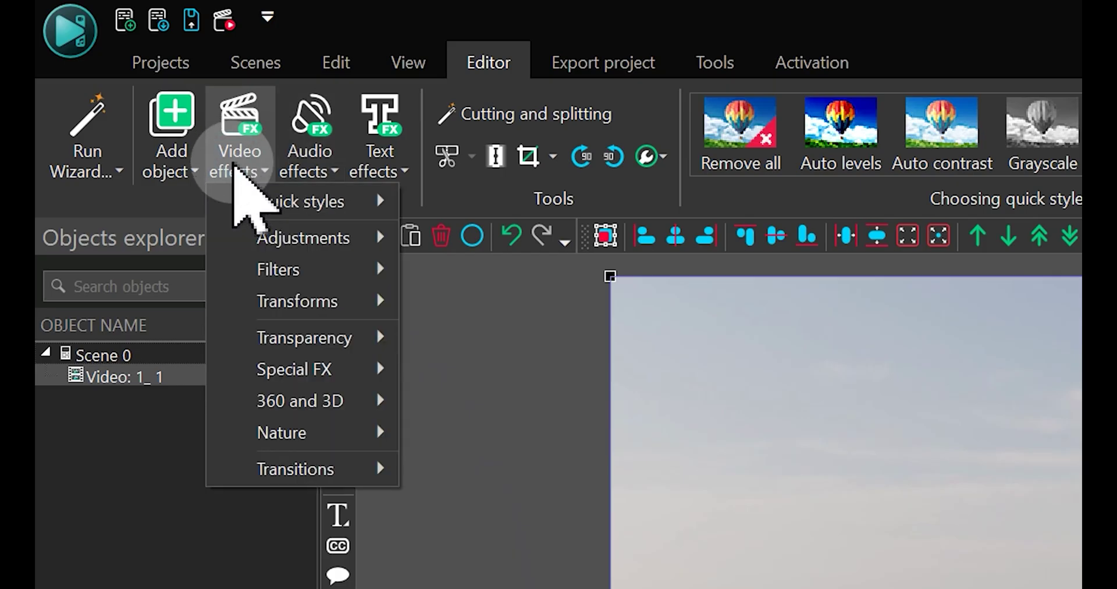
pyautogui.moveTo(125, 100)
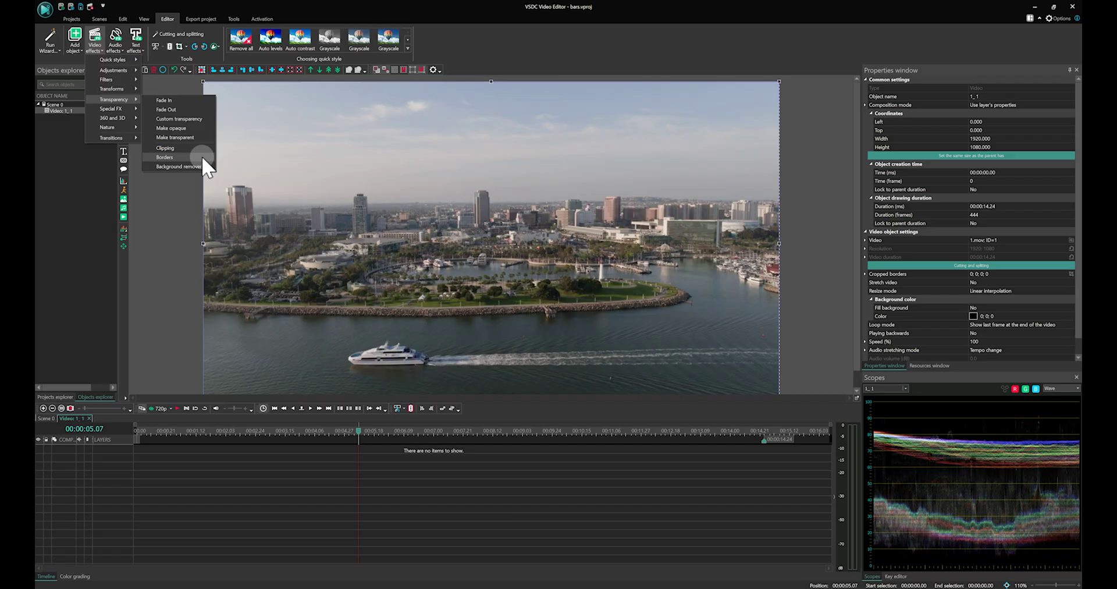
pyautogui.click(608, 538)
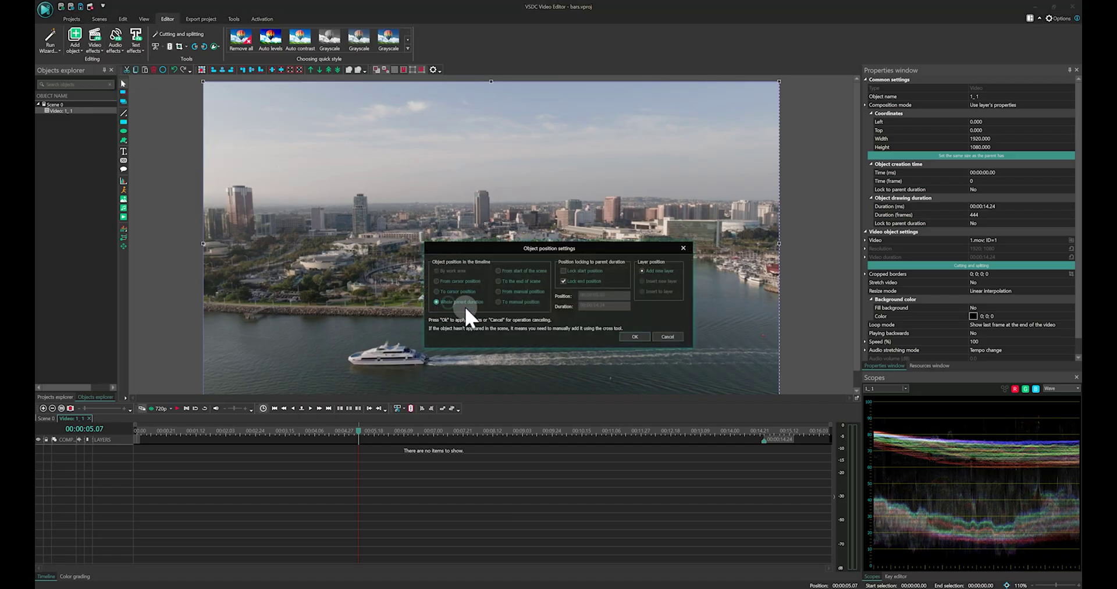
# - Accept the Border 2 placement and set its Mode to Solid
pyautogui.click(633, 335)
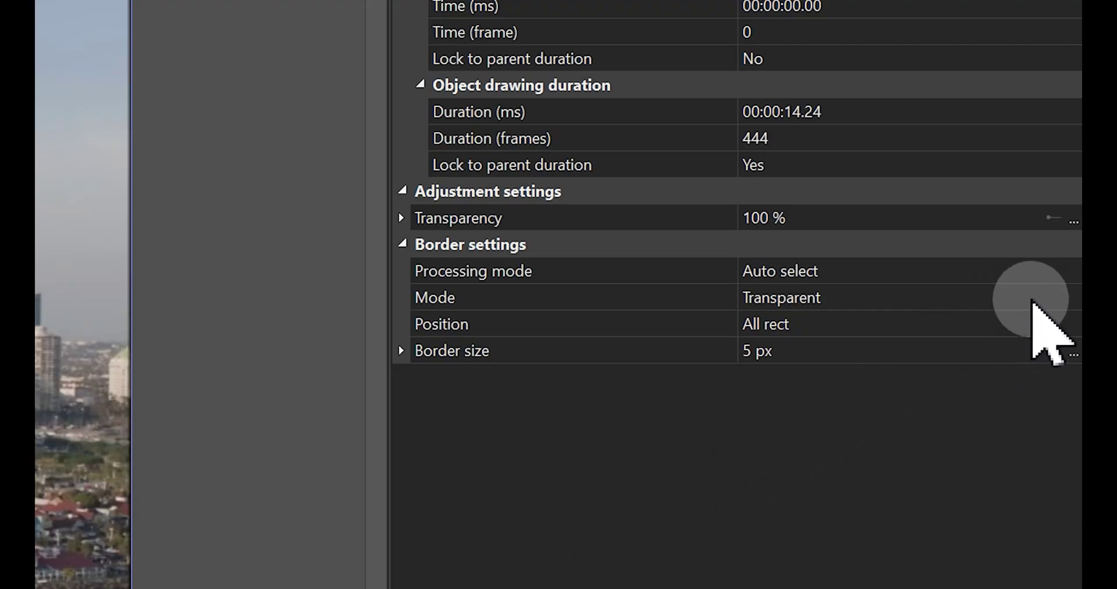
pyautogui.click(1078, 206)
pyautogui.click(1074, 296)
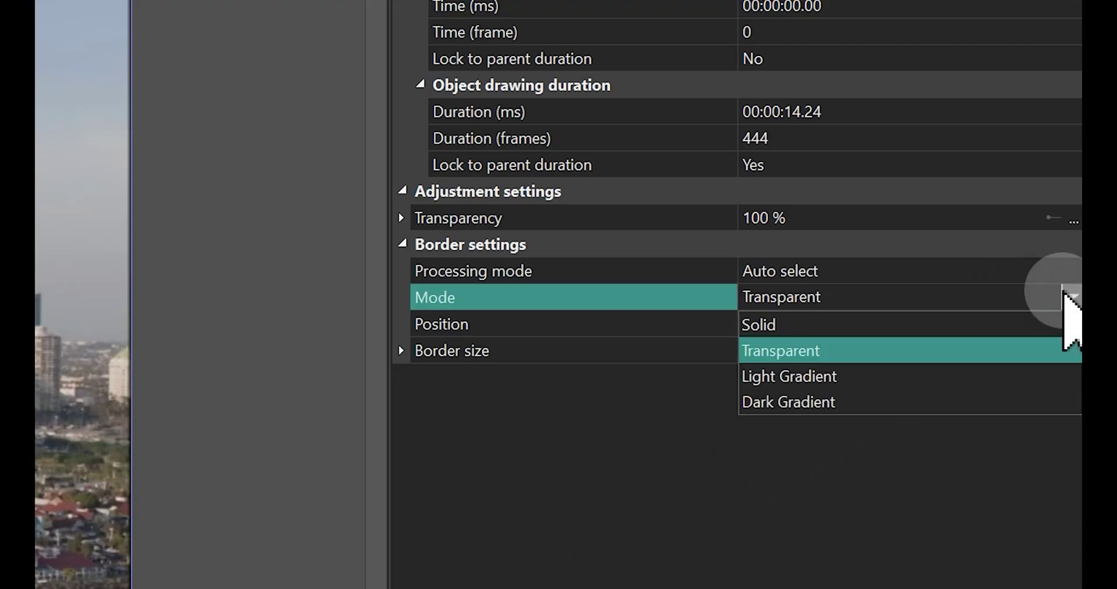
pyautogui.click(776, 325)
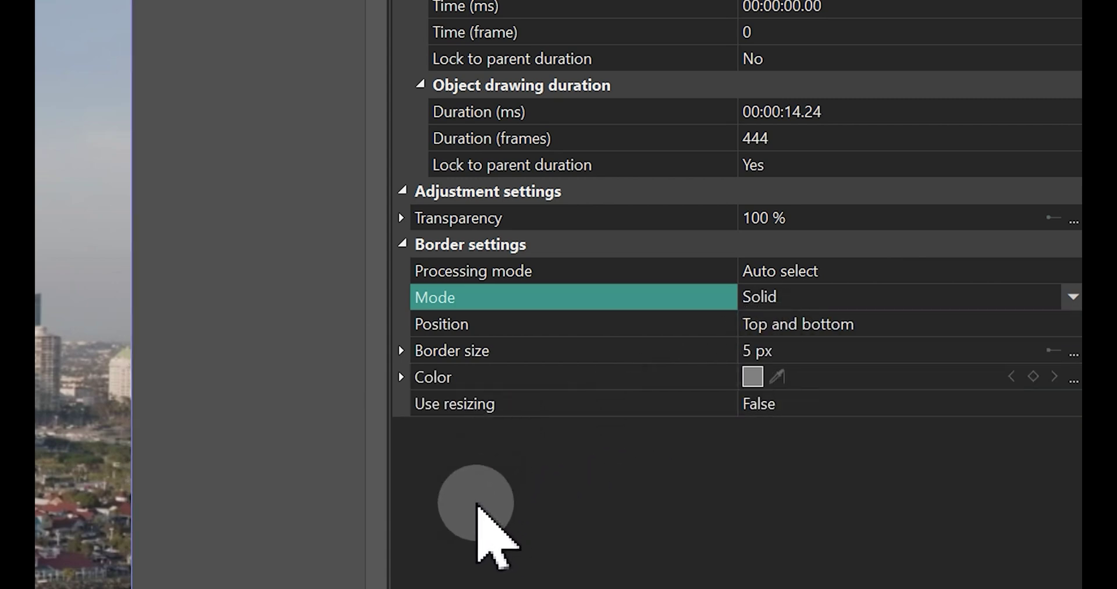
# - Set the border Position to Top and bottom and its colour to black
pyautogui.click(1069, 323)
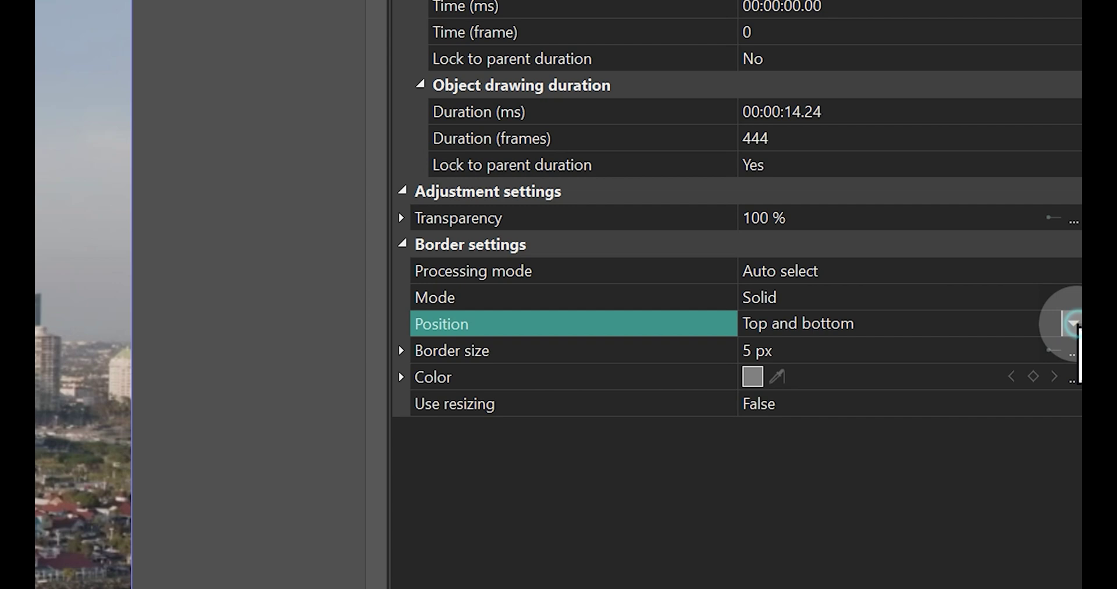
pyautogui.click(1073, 323)
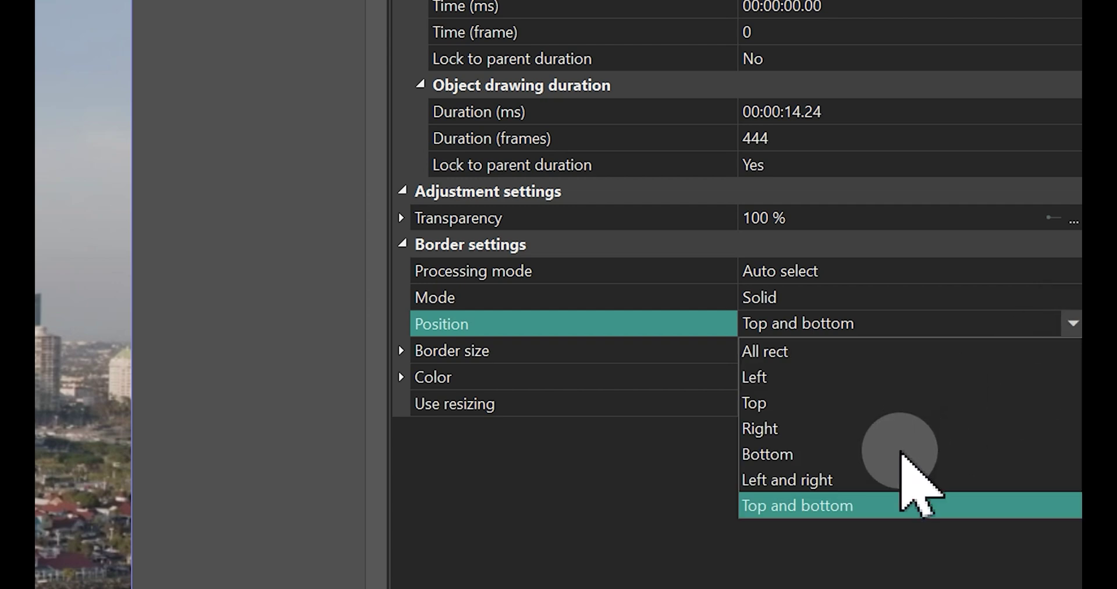
pyautogui.click(806, 504)
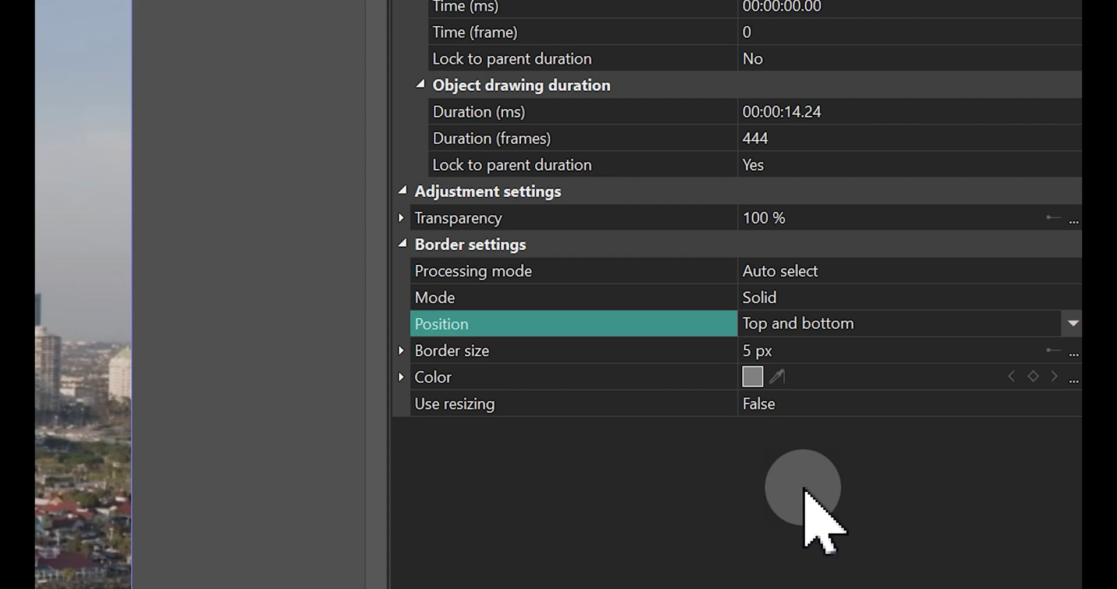
pyautogui.click(753, 377)
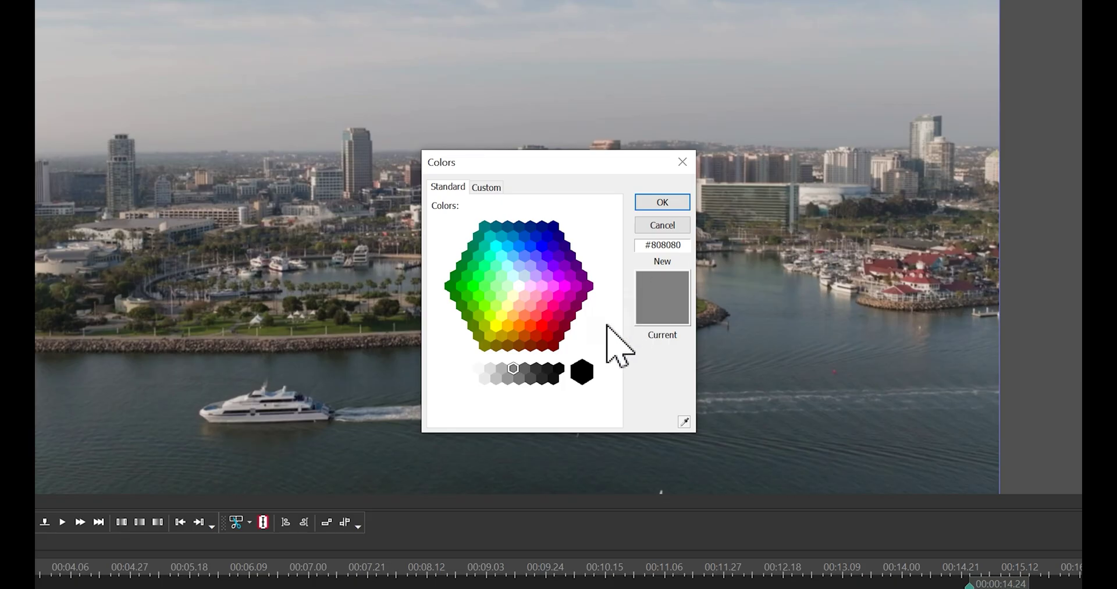
pyautogui.click(582, 372)
# - Confirm black, set the Border size start keypoint to 0 px, and switch to a Bezier curve
pyautogui.click(673, 205)
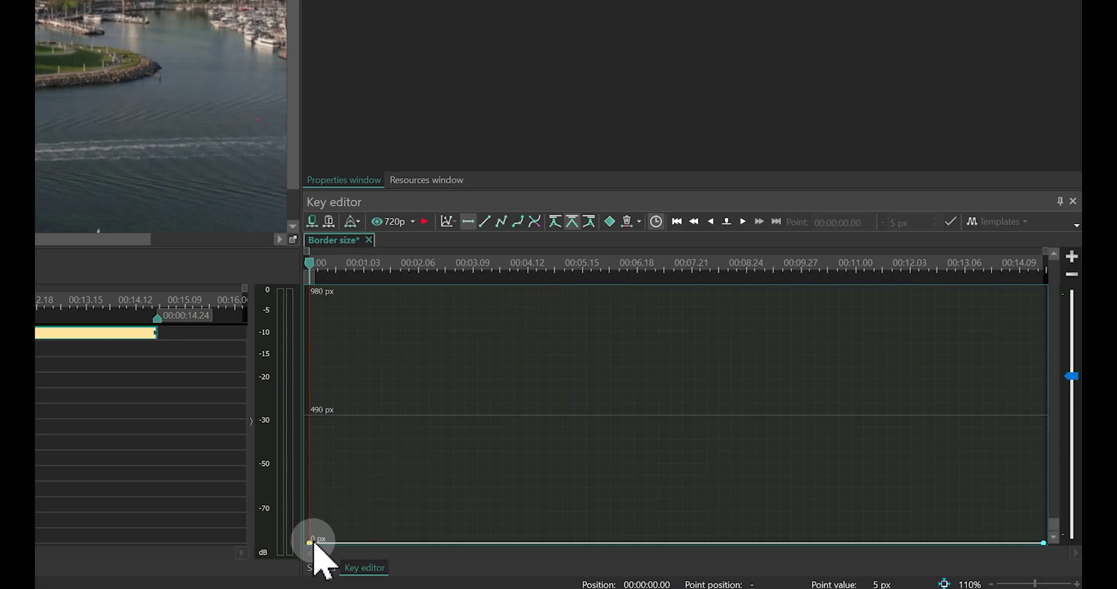
pyautogui.click(665, 562)
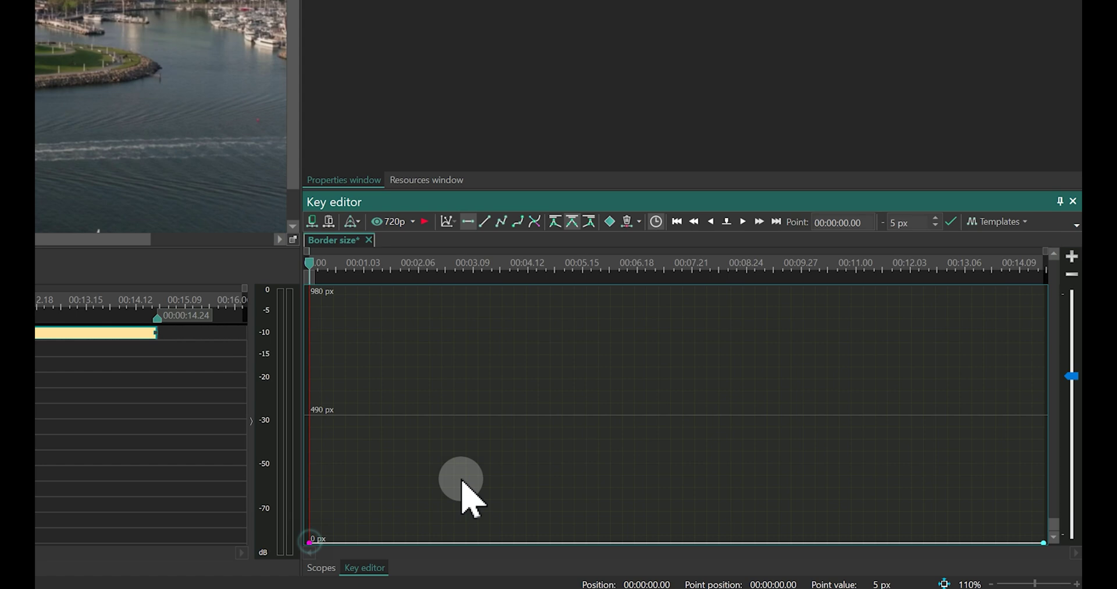
pyautogui.doubleClick(903, 223)
pyautogui.write('0')
pyautogui.press('Return')
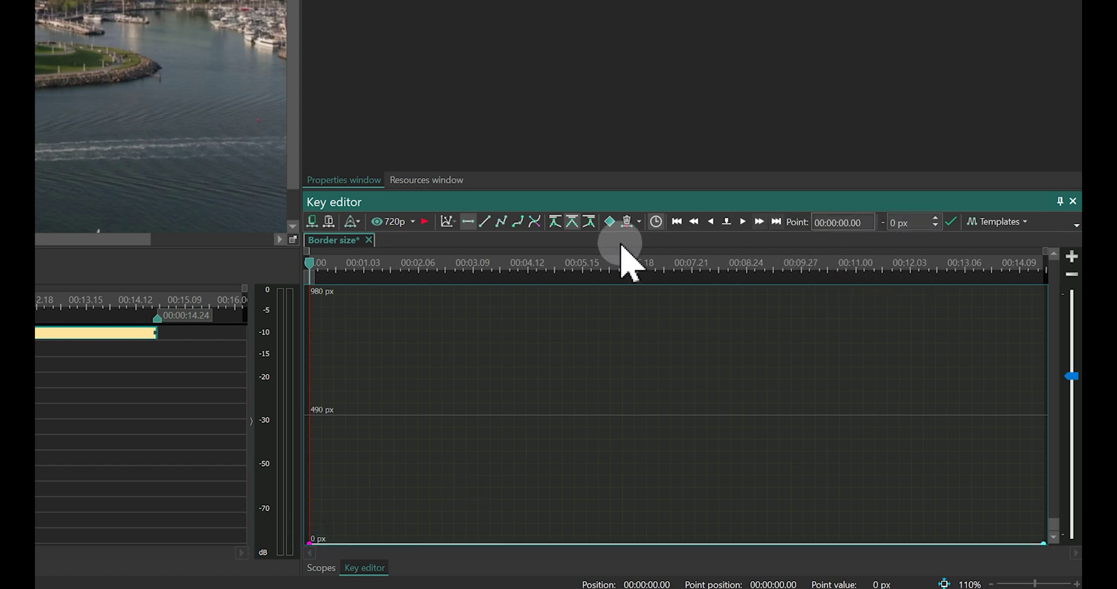
pyautogui.click(534, 221)
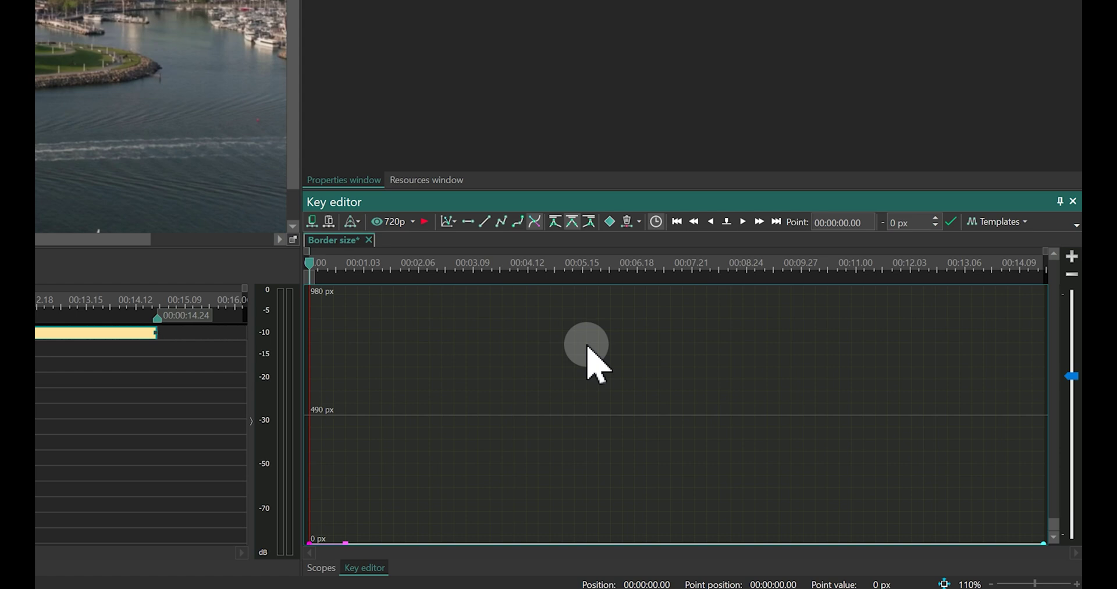
# - Add a 150 px Border size keyframe at 00:00:01.02 and set the end keyframe to 150 px
pyautogui.click(361, 263)
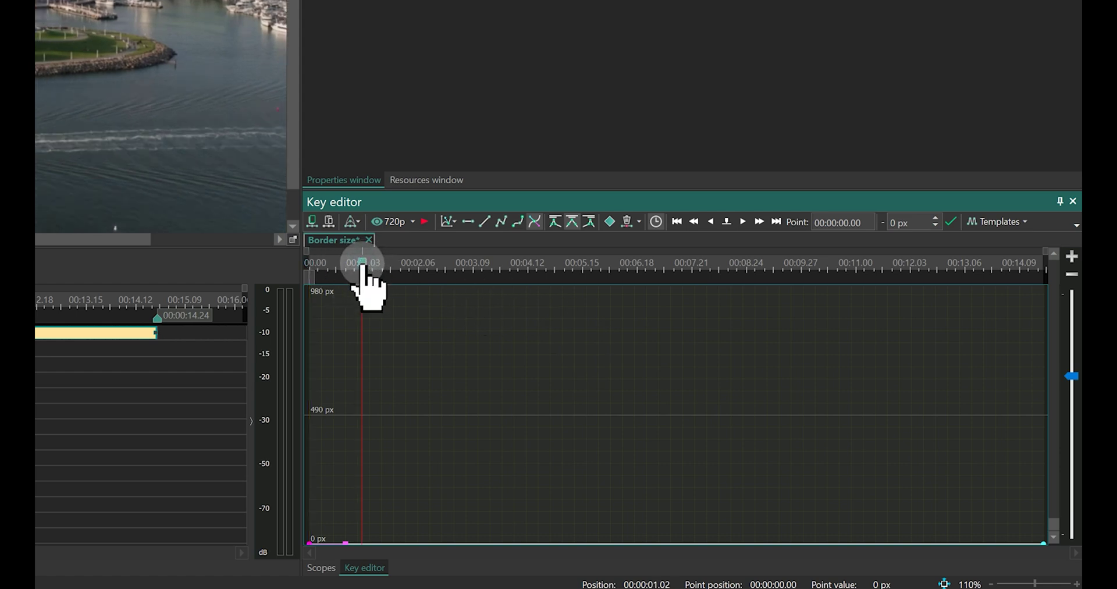
pyautogui.click(614, 233)
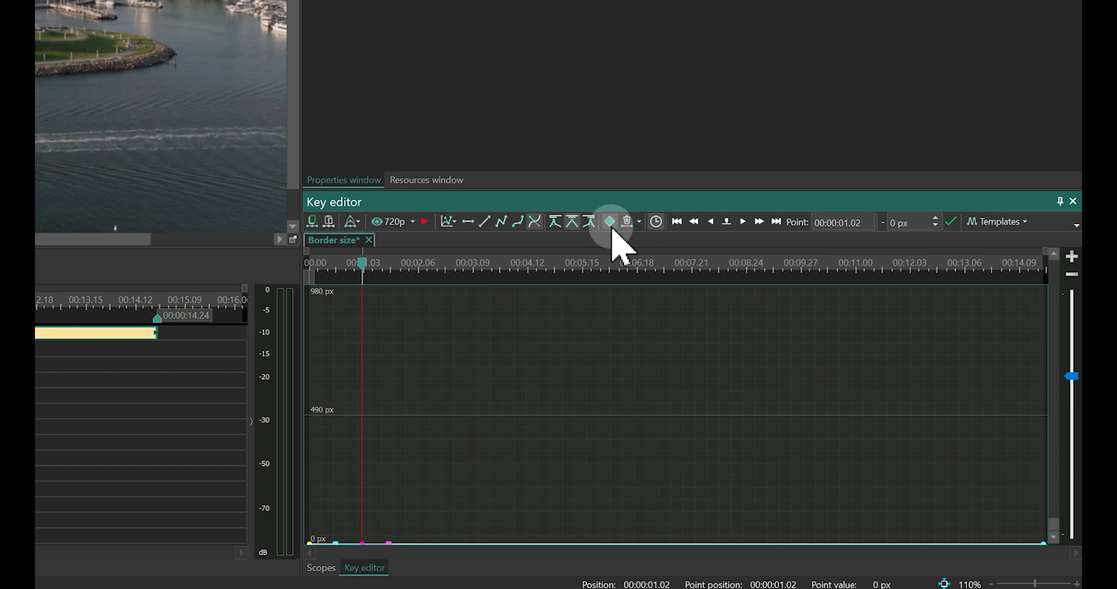
pyautogui.click(913, 223)
pyautogui.write('150')
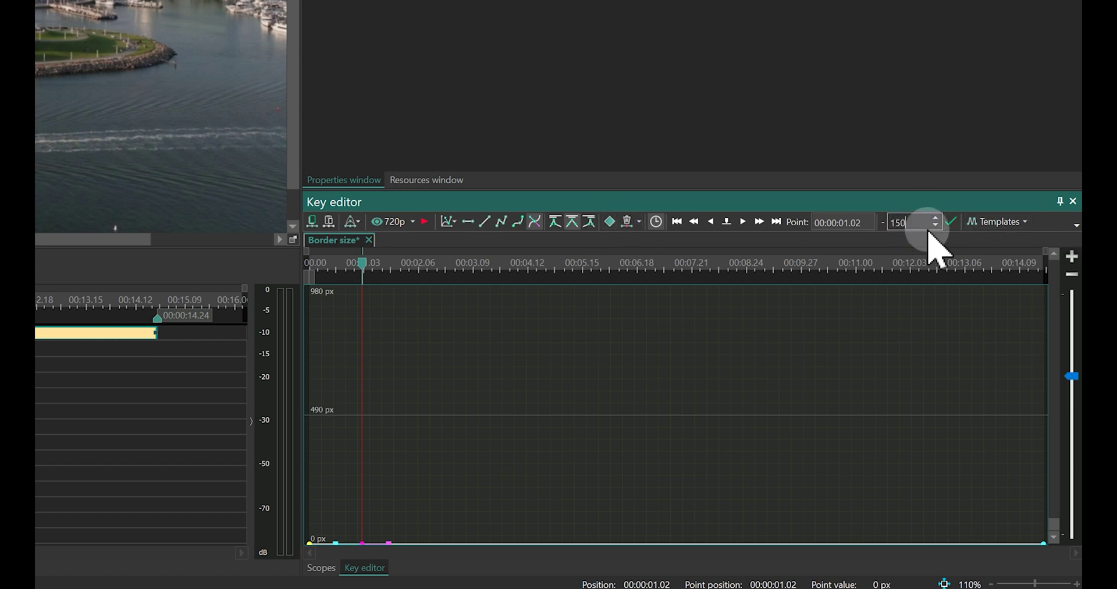
pyautogui.press('Return')
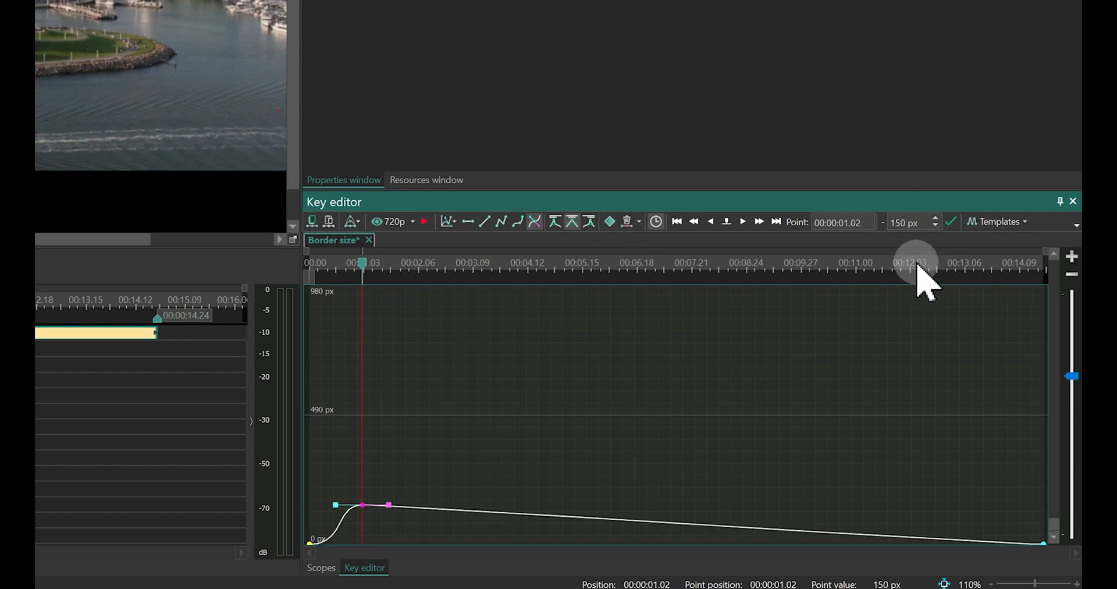
pyautogui.click(777, 225)
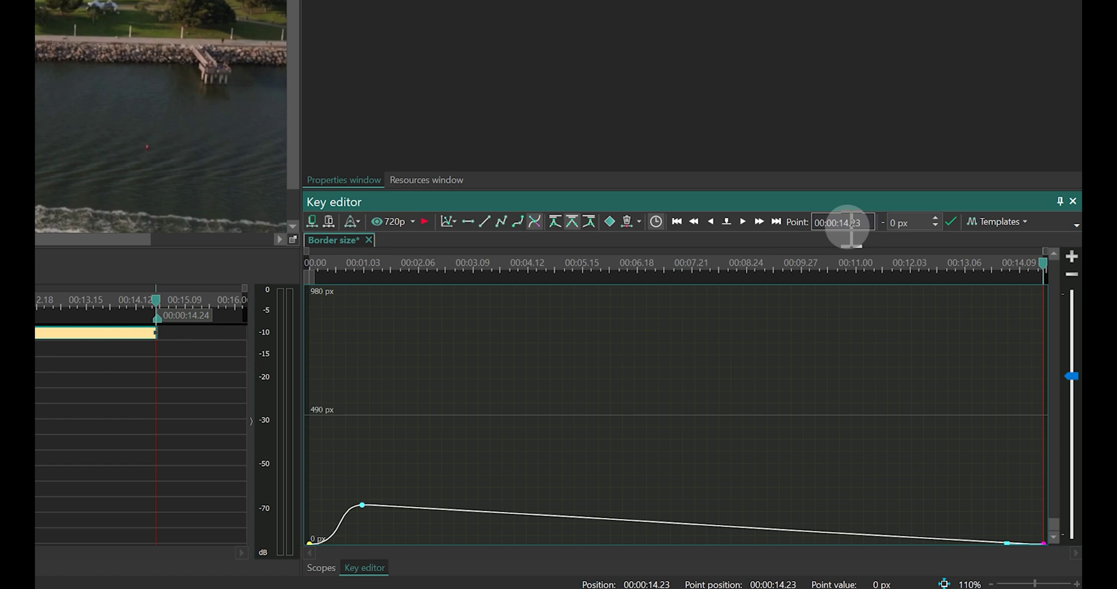
pyautogui.click(904, 223)
pyautogui.press('Return')
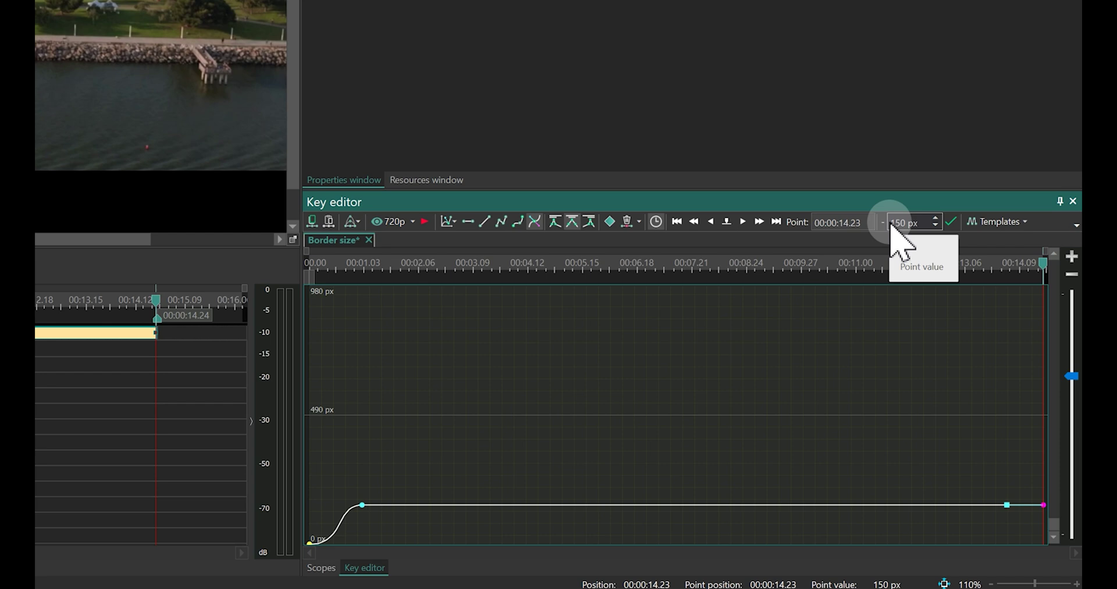
# - Fit the Border size curve in view and pull out the 0 px keyframe's handle to ease the rise
pyautogui.click(1072, 256)
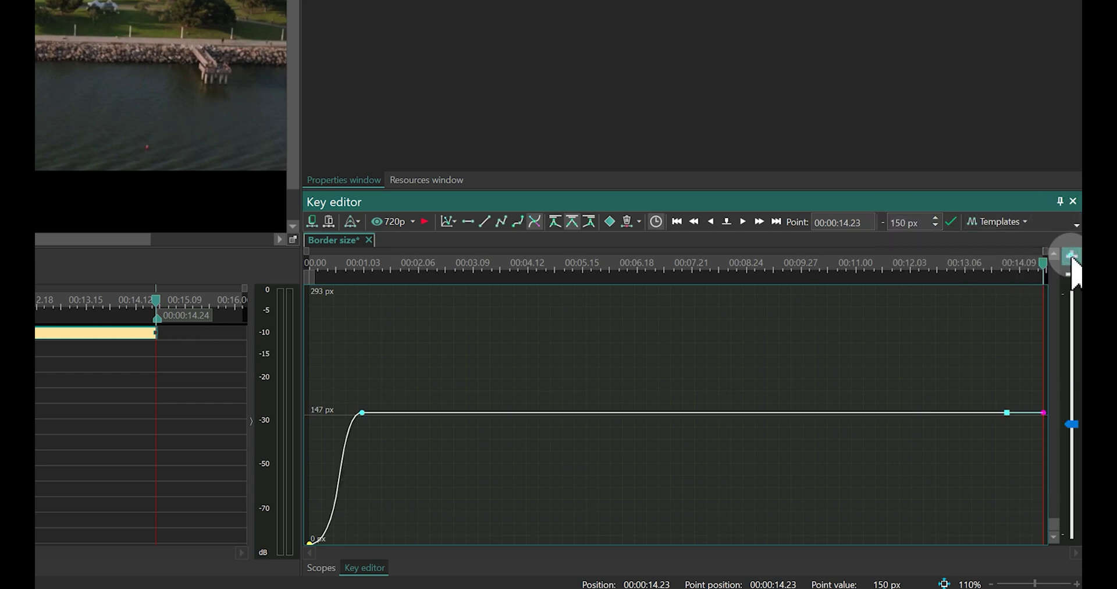
pyautogui.click(1072, 256)
pyautogui.scroll(3, 640, 454)
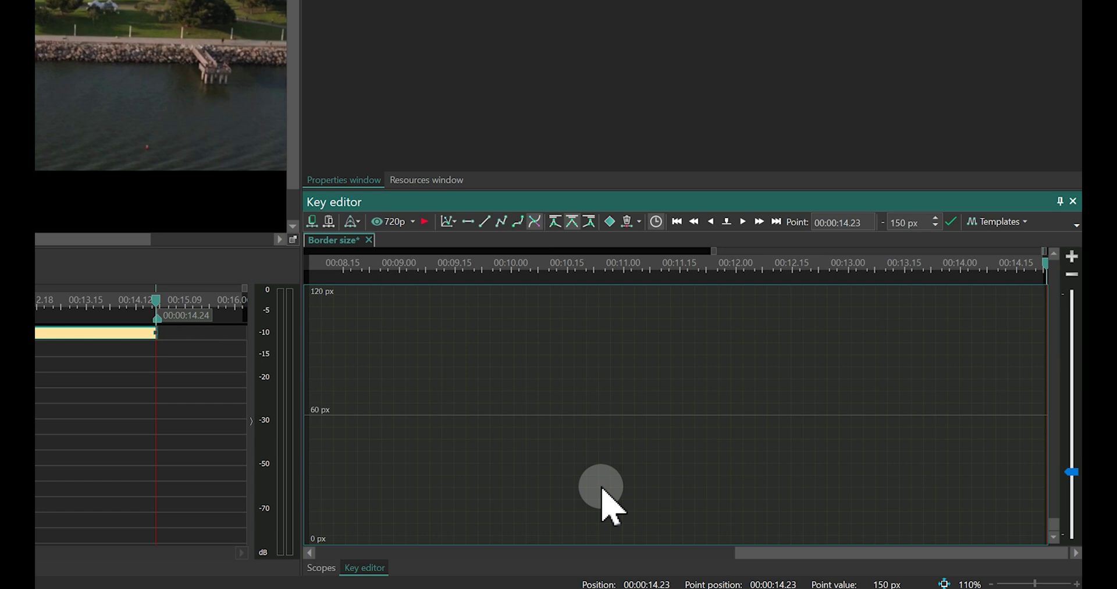
pyautogui.moveTo(786, 547); pyautogui.dragTo(329, 550)
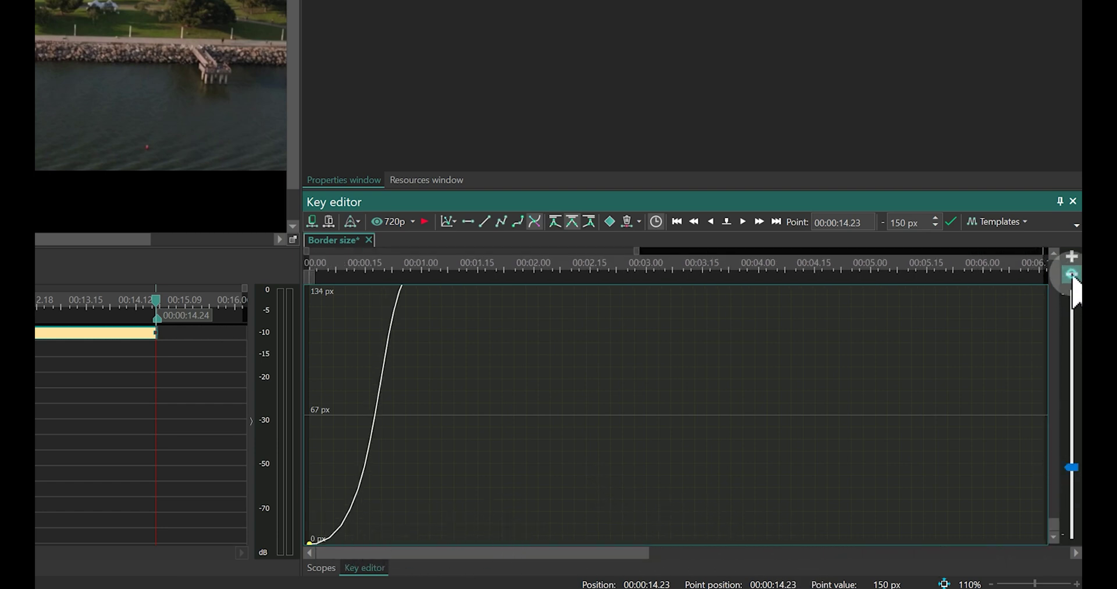
pyautogui.click(1072, 274)
pyautogui.moveTo(1072, 417); pyautogui.dragTo(1070, 456)
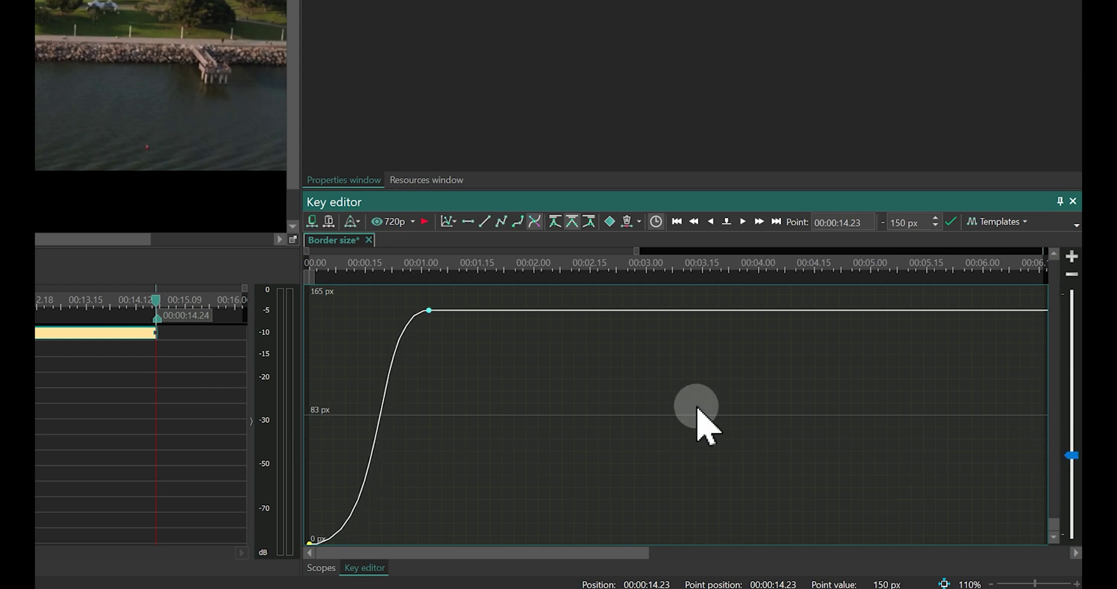
pyautogui.click(309, 544)
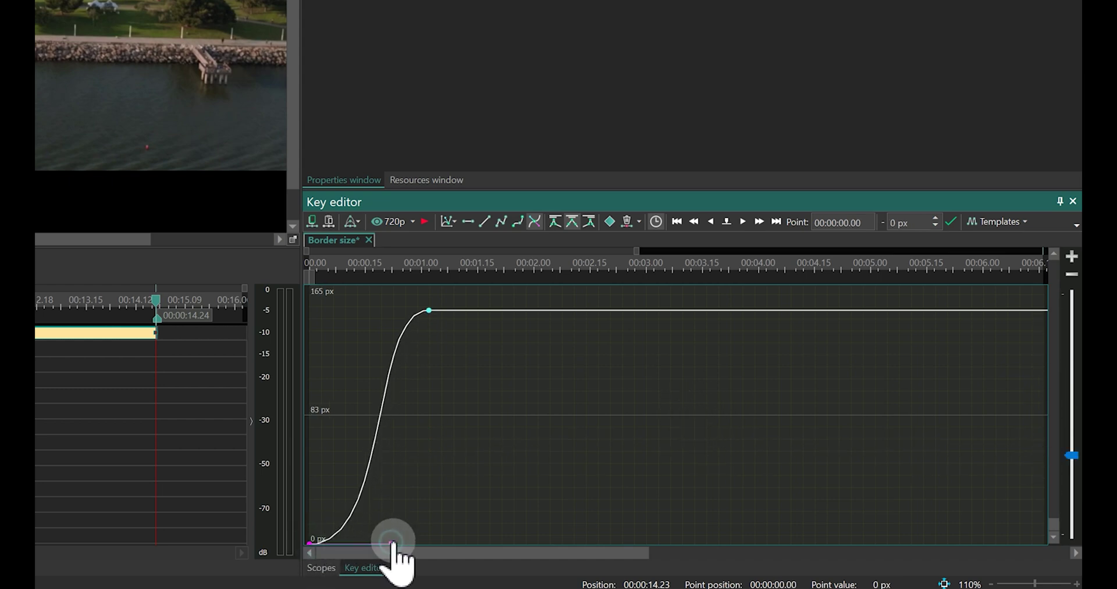
pyautogui.moveTo(392, 543); pyautogui.dragTo(455, 536)
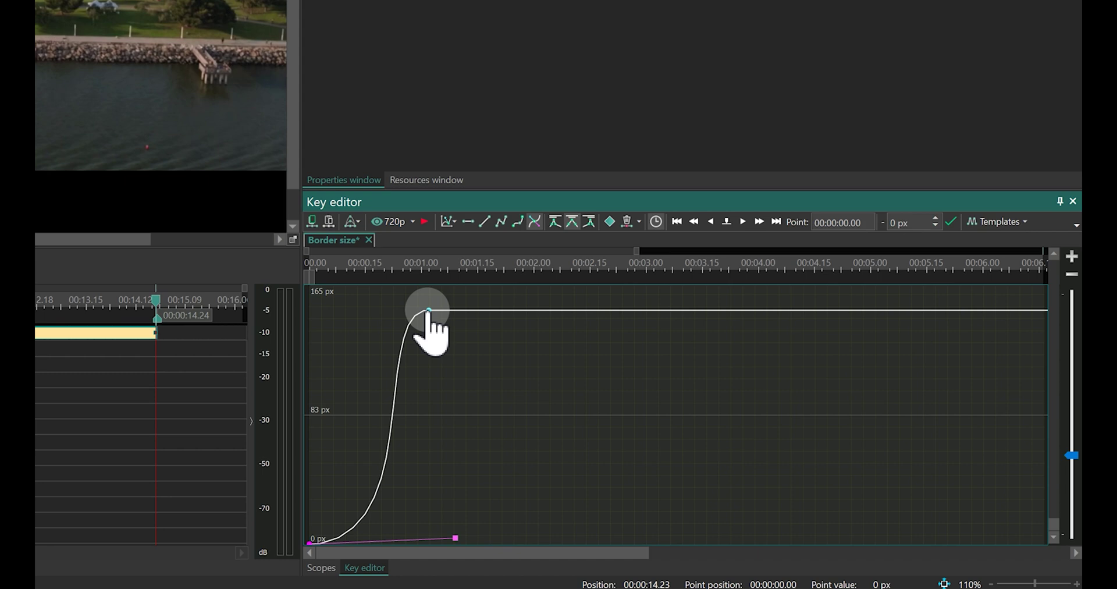
# - Steepen the 150 px keyframe's handle and lengthen the start handle for a sharp S-curve
pyautogui.click(429, 310)
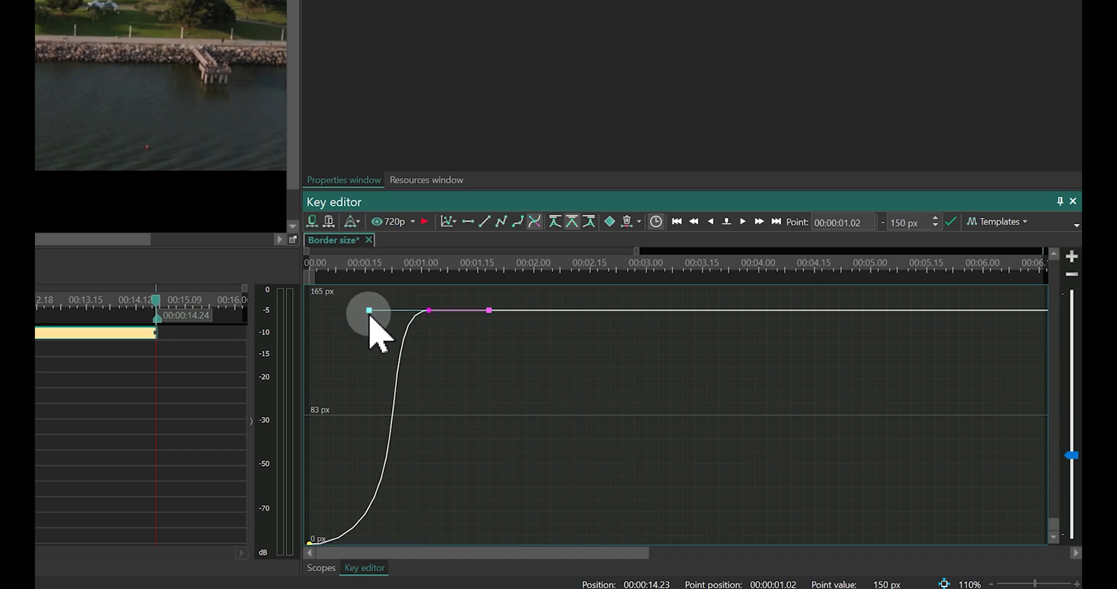
pyautogui.moveTo(369, 313); pyautogui.dragTo(311, 357)
pyautogui.moveTo(309, 544); pyautogui.dragTo(517, 524)
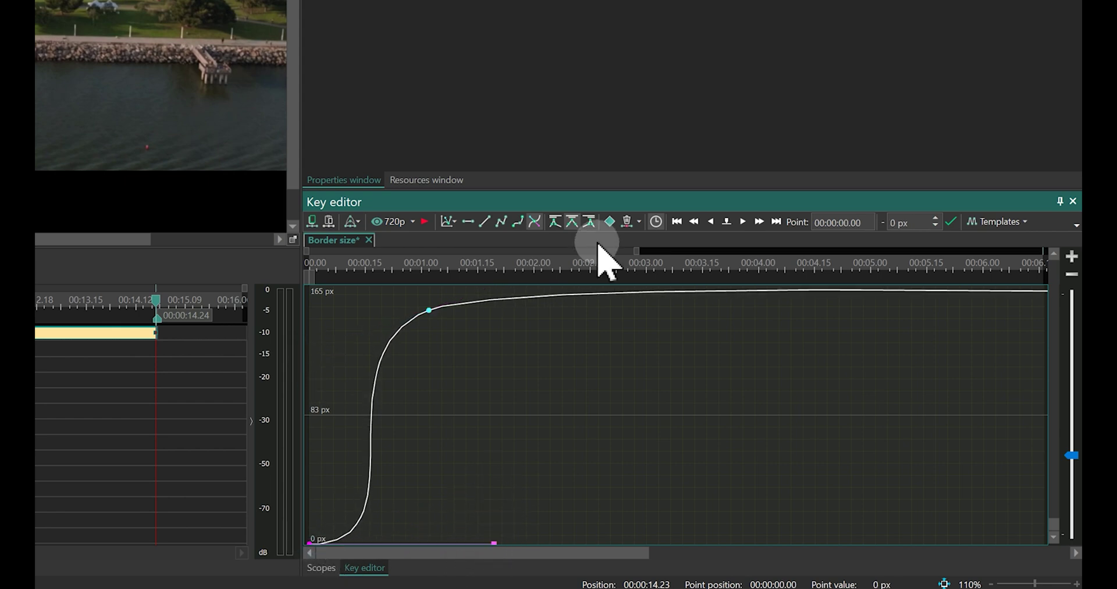
# - Give the 00:00:01.02 keyframe Last point of trajectory and Linear parameter change to hold 150 px
pyautogui.click(428, 310)
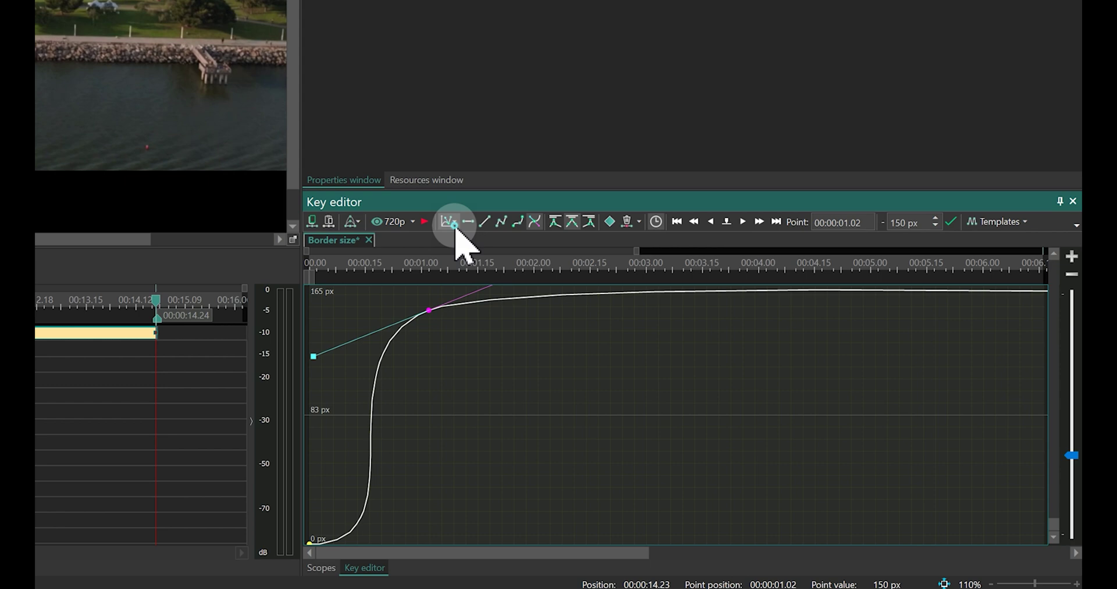
pyautogui.click(449, 222)
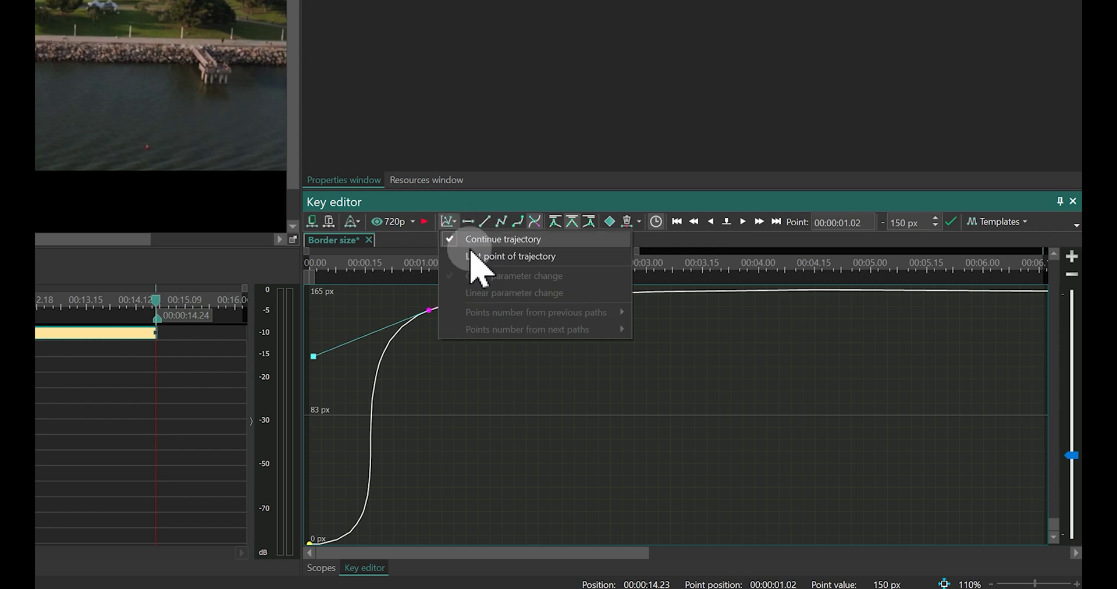
pyautogui.click(592, 259)
pyautogui.click(453, 221)
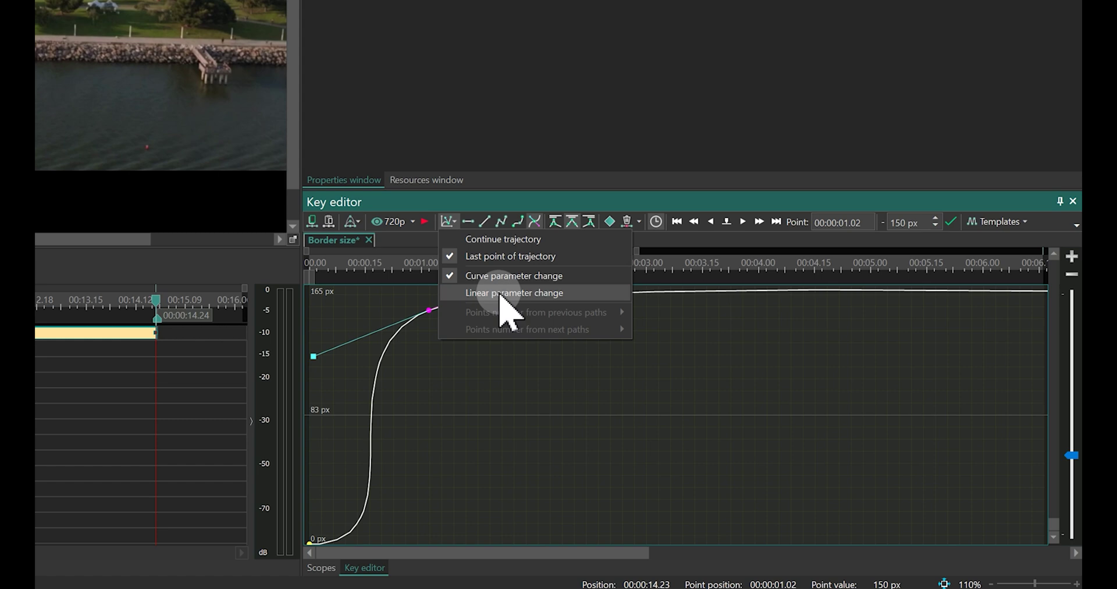
pyautogui.click(500, 294)
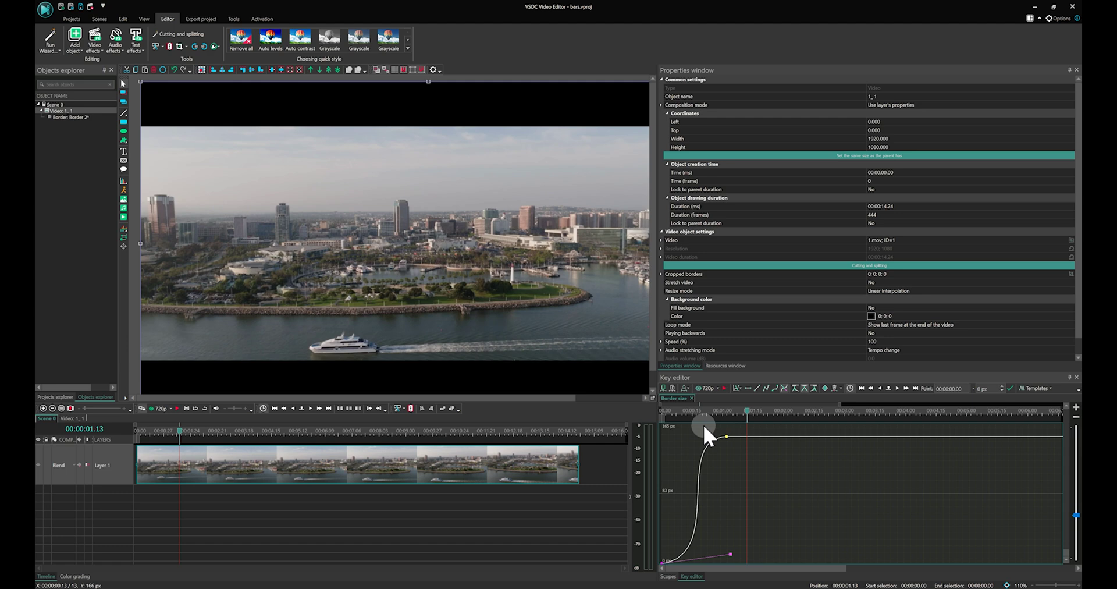
# - Pull the 150 px keyframe's handle back to time 0 and preview the growing bars
pyautogui.click(726, 436)
pyautogui.moveTo(670, 438); pyautogui.dragTo(649, 440)
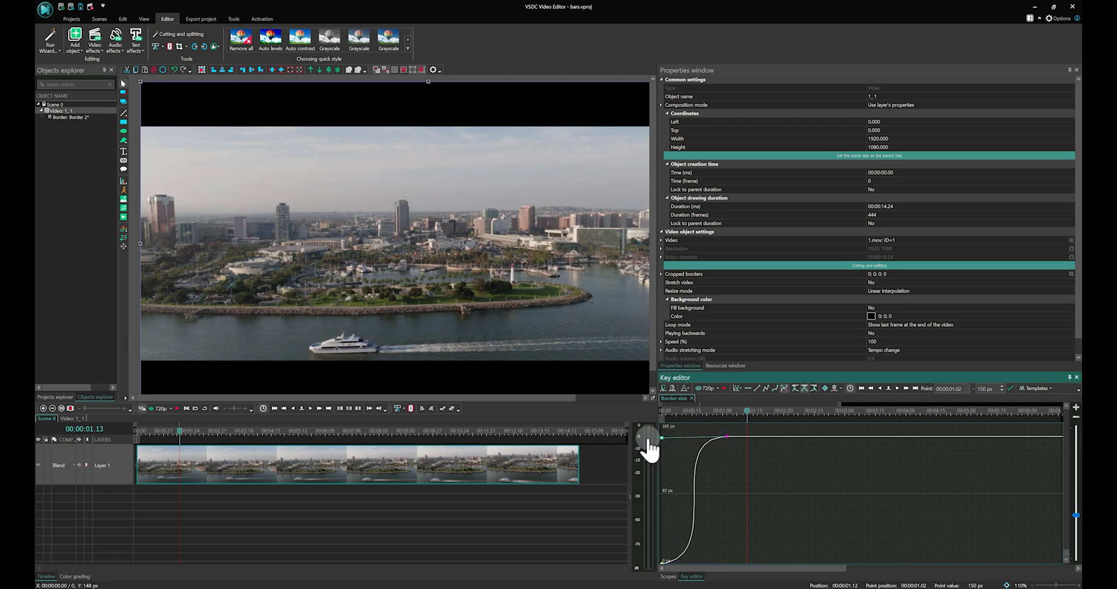
pyautogui.click(110, 431)
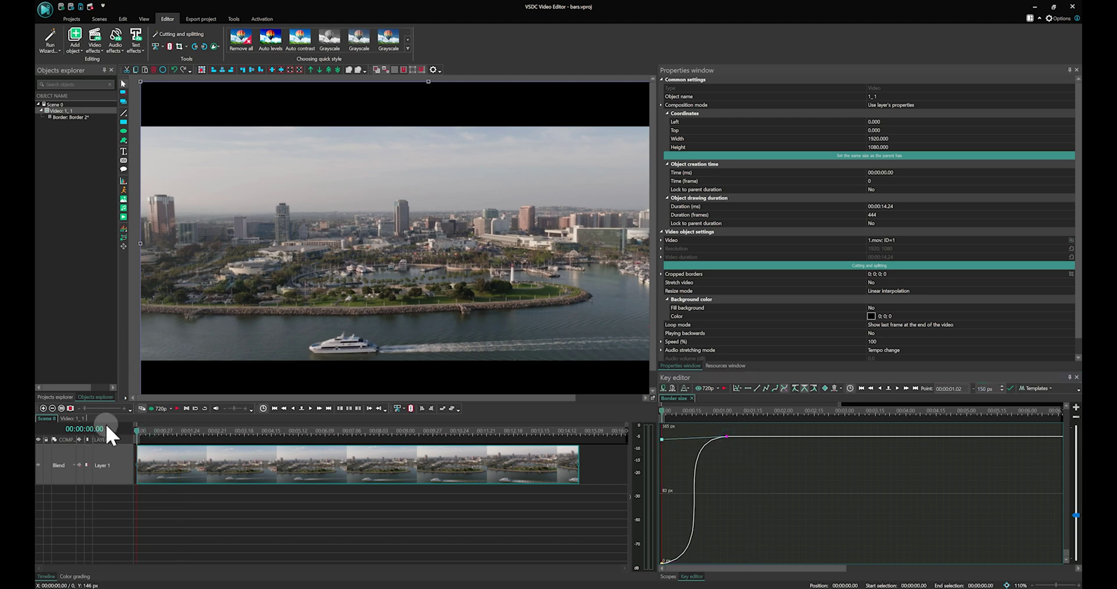
pyautogui.press('space')
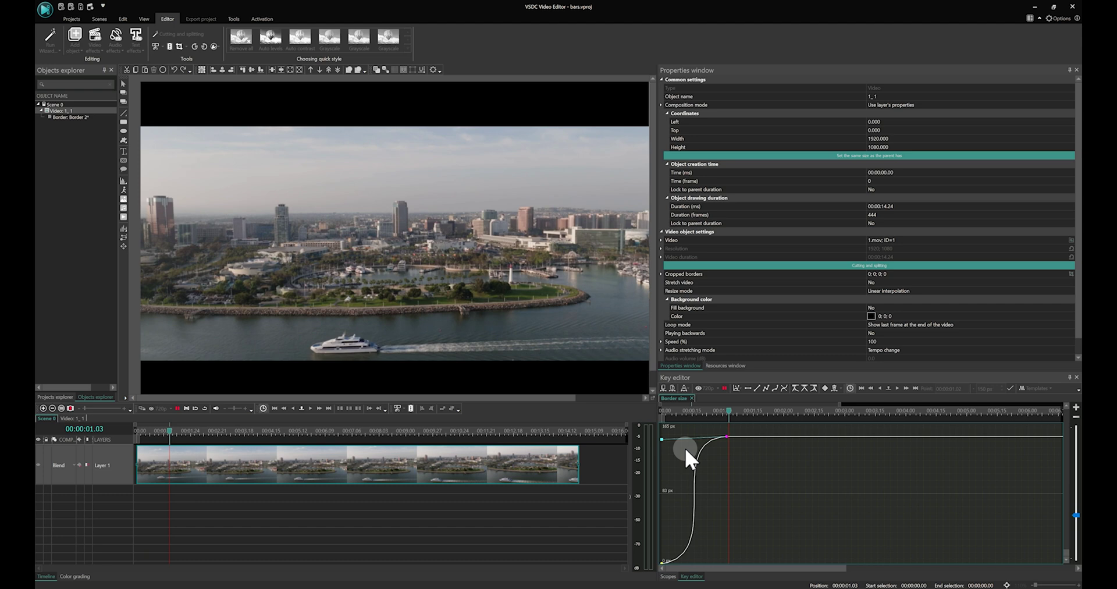
# - Lower the handle to soften the eased rise, replay it, and show the Border 2 layer
pyautogui.moveTo(662, 438); pyautogui.dragTo(674, 461)
pyautogui.press('space')
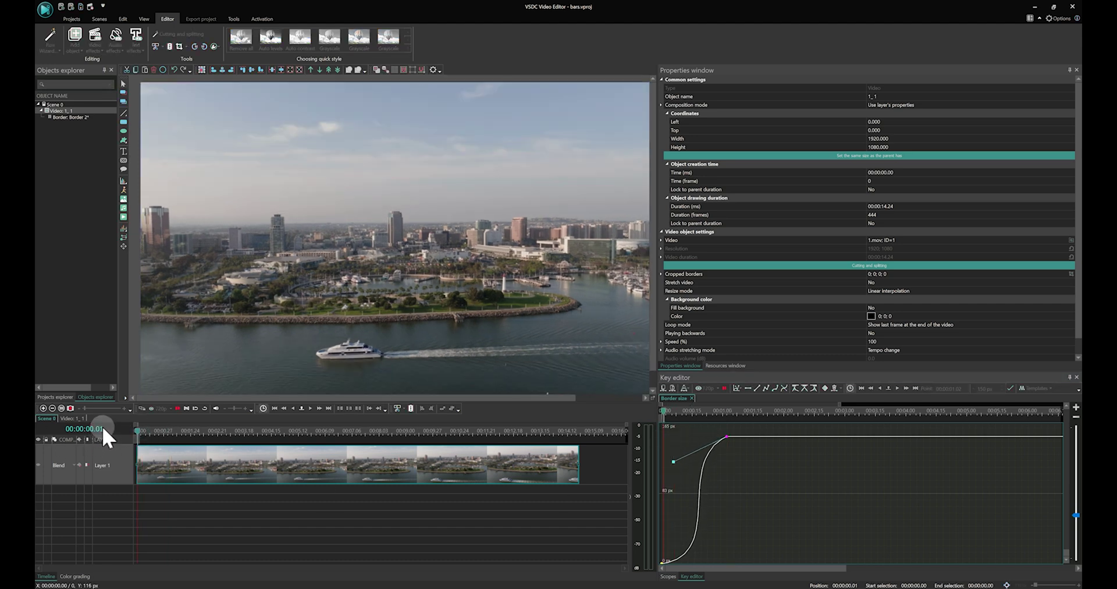
pyautogui.click(145, 433)
pyautogui.moveTo(180, 464); pyautogui.dragTo(160, 468)
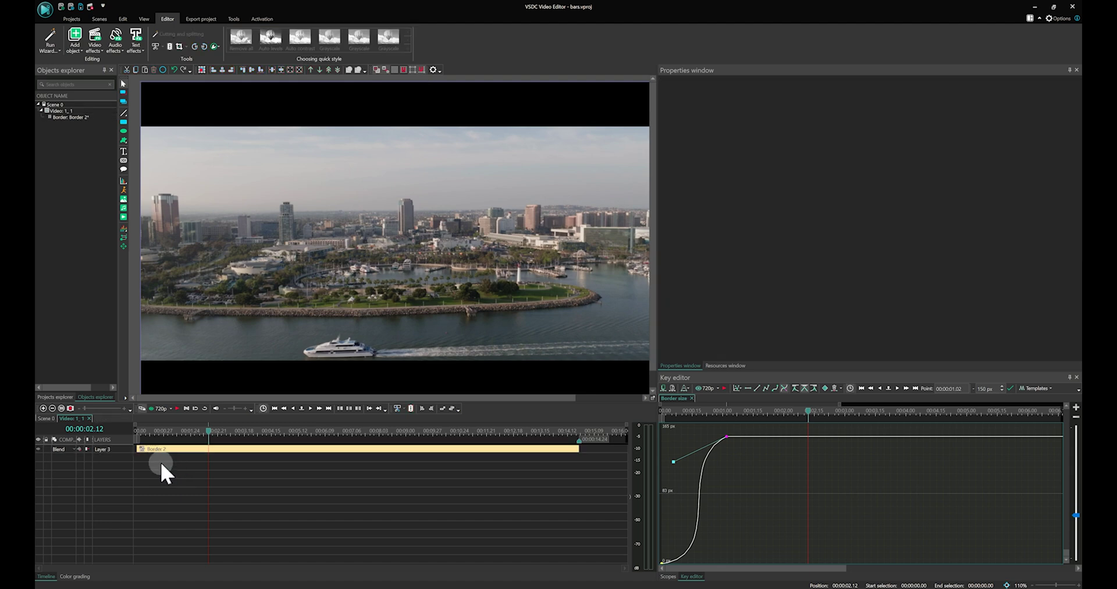
# - Hide Border 2 and add a new Borders effect, Border 3, at default placement
pyautogui.click(38, 449)
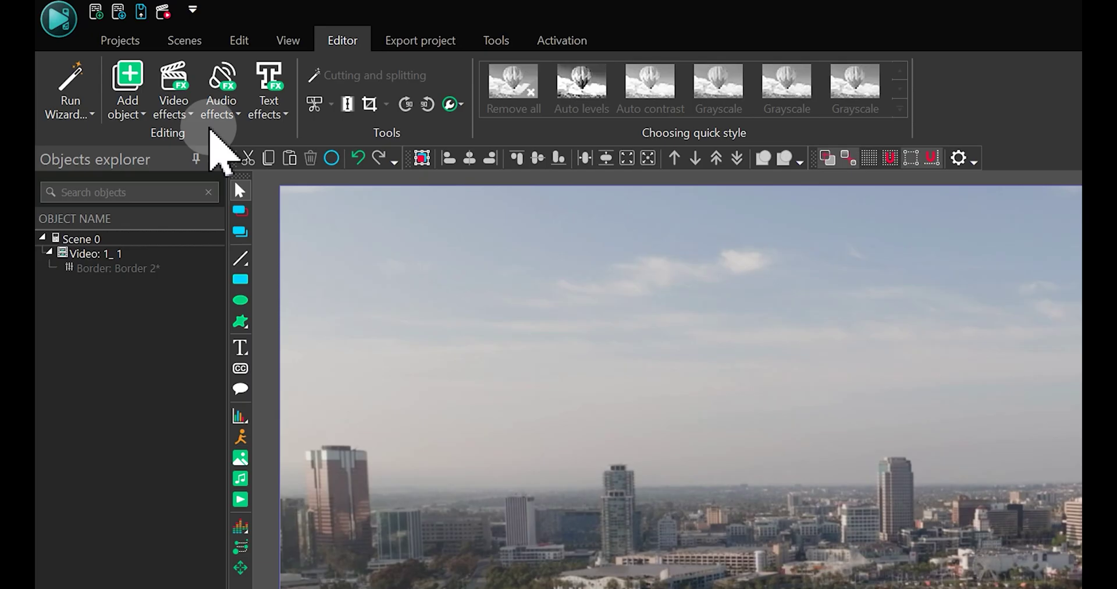
pyautogui.click(97, 46)
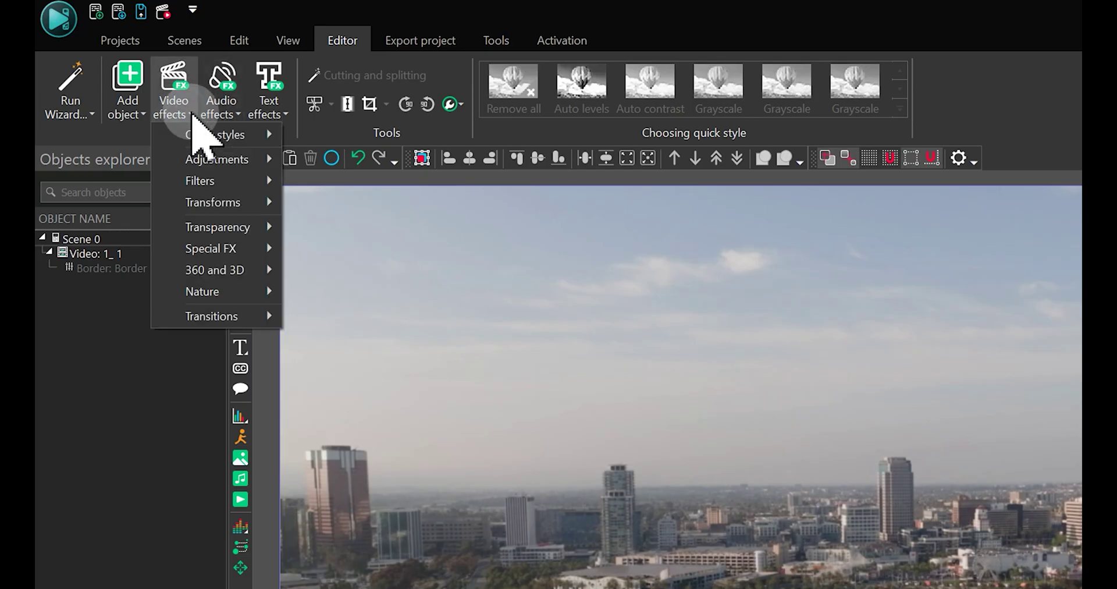
pyautogui.moveTo(226, 233)
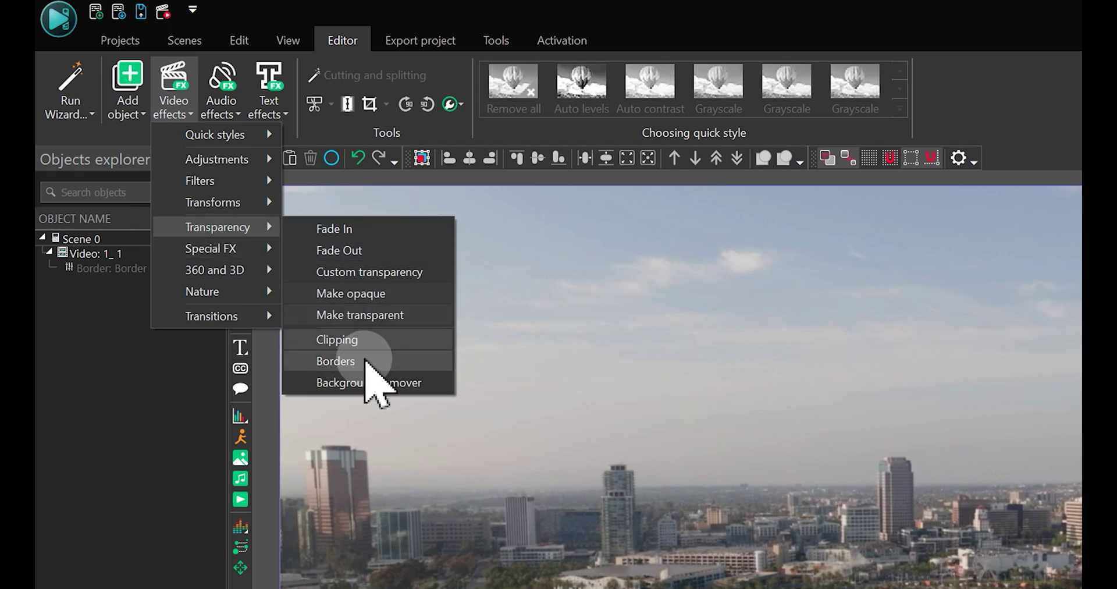
pyautogui.click(361, 361)
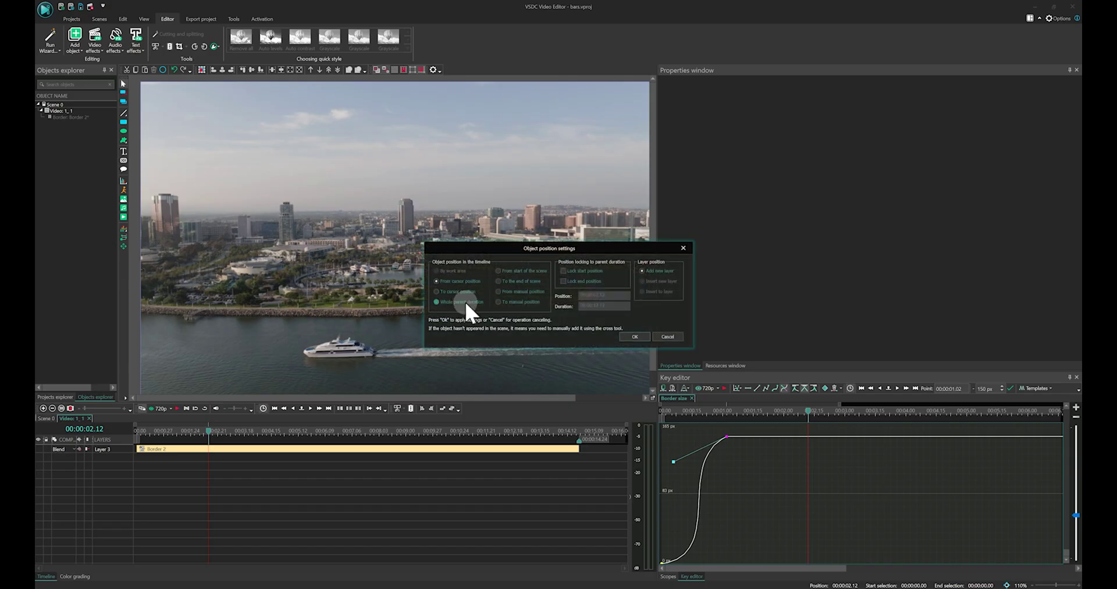
pyautogui.click(644, 336)
# - Duplicate the Border 3 clip to create Border 5
pyautogui.click(176, 452)
pyautogui.rightClick(176, 452)
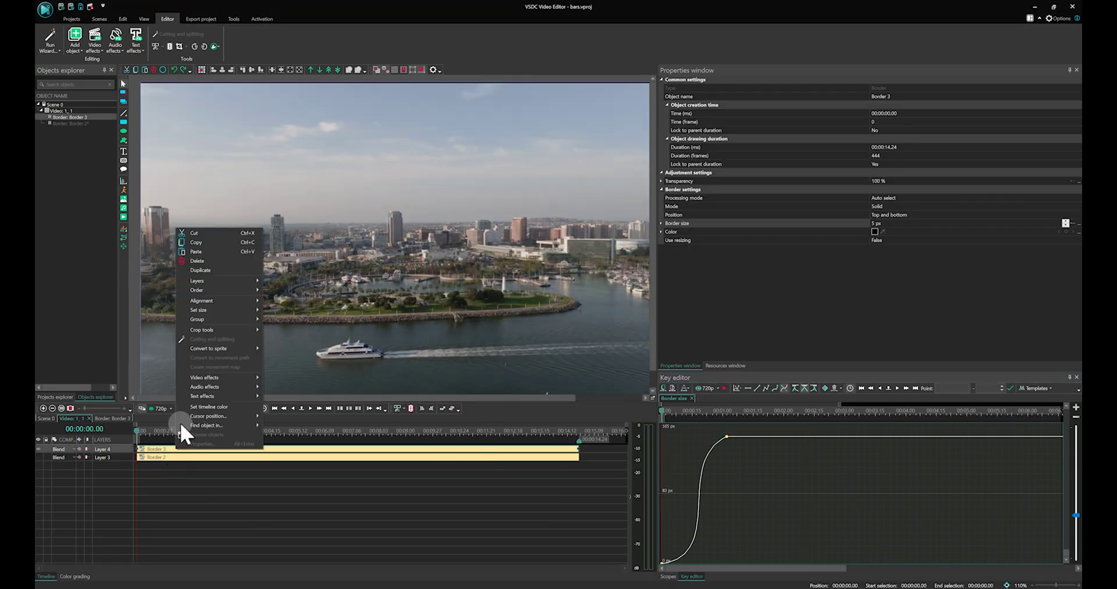
pyautogui.click(207, 294)
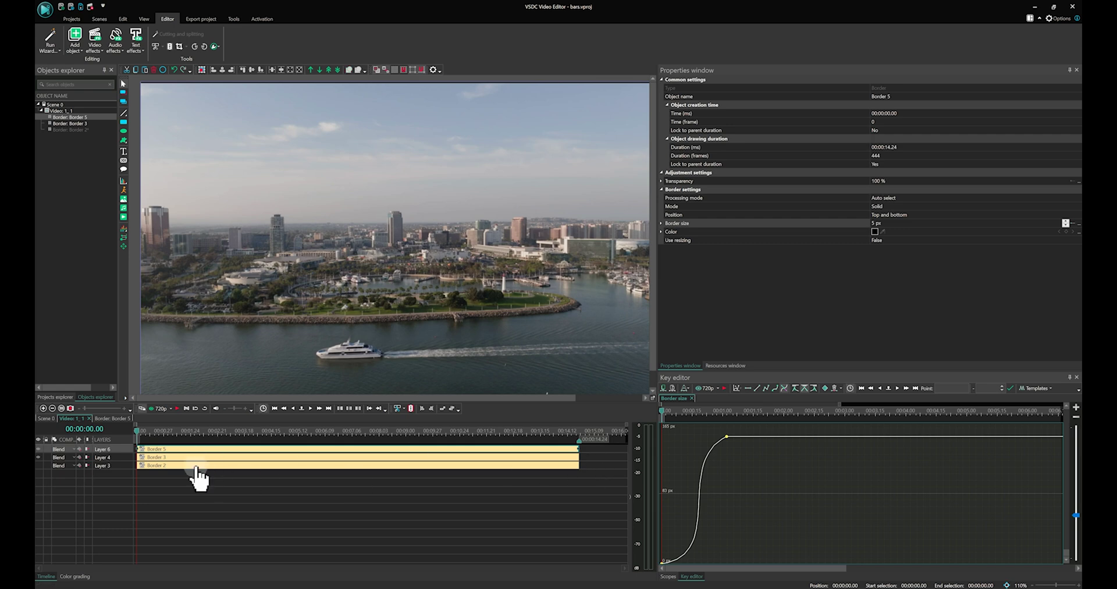
# - Start Border 5 at about 00:00:01.25 and trim Border 3 to end where it begins
pyautogui.moveTo(135, 449); pyautogui.dragTo(193, 448)
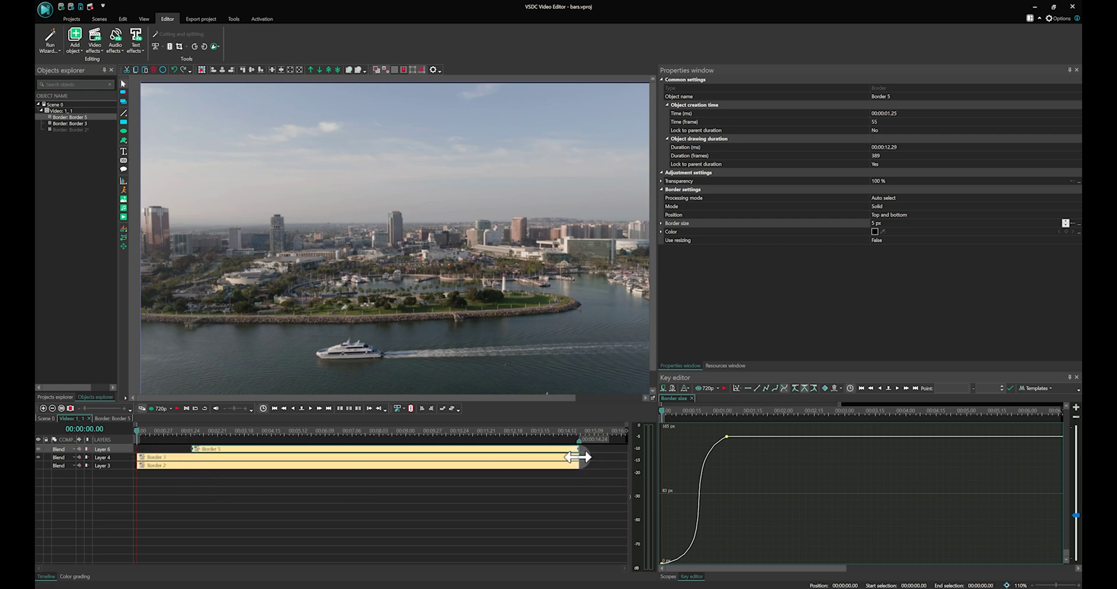
pyautogui.moveTo(578, 457); pyautogui.dragTo(185, 448)
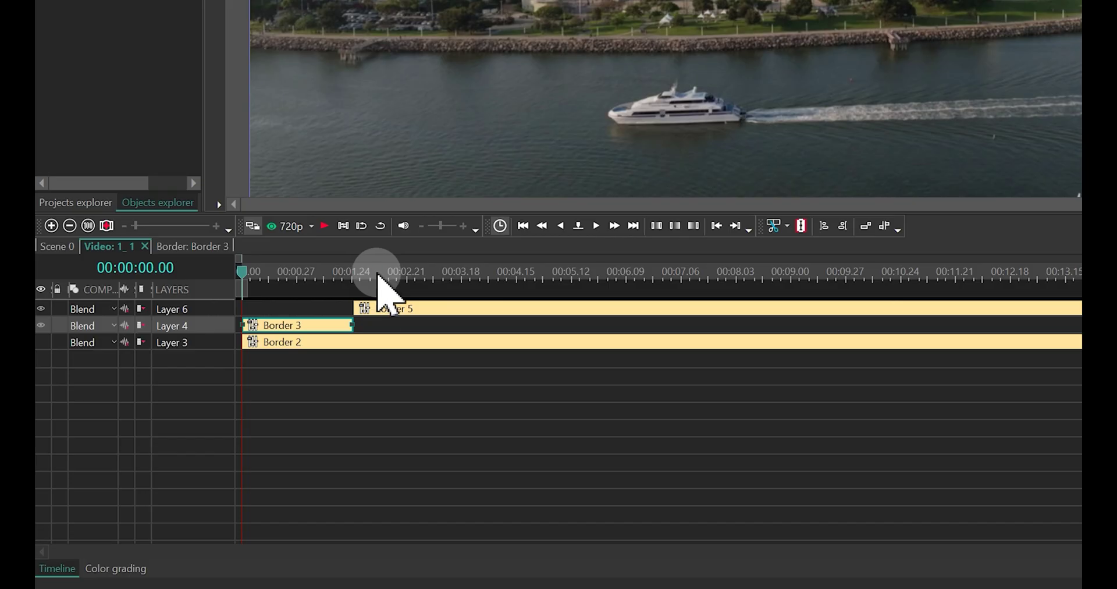
pyautogui.click(205, 435)
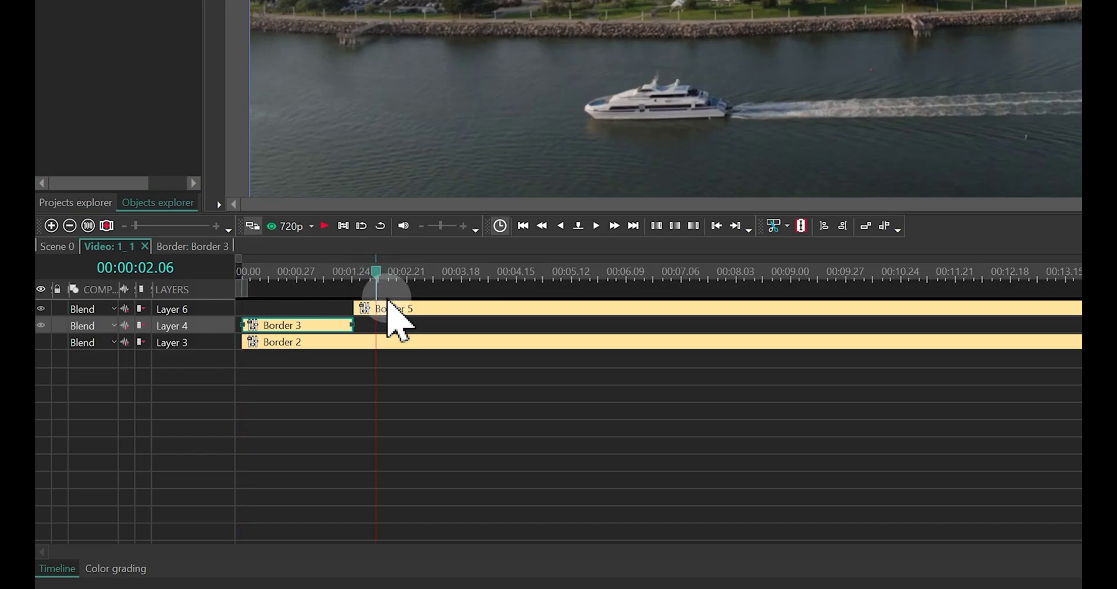
# - Set Border 5's border size to a constant 150 px
pyautogui.click(386, 307)
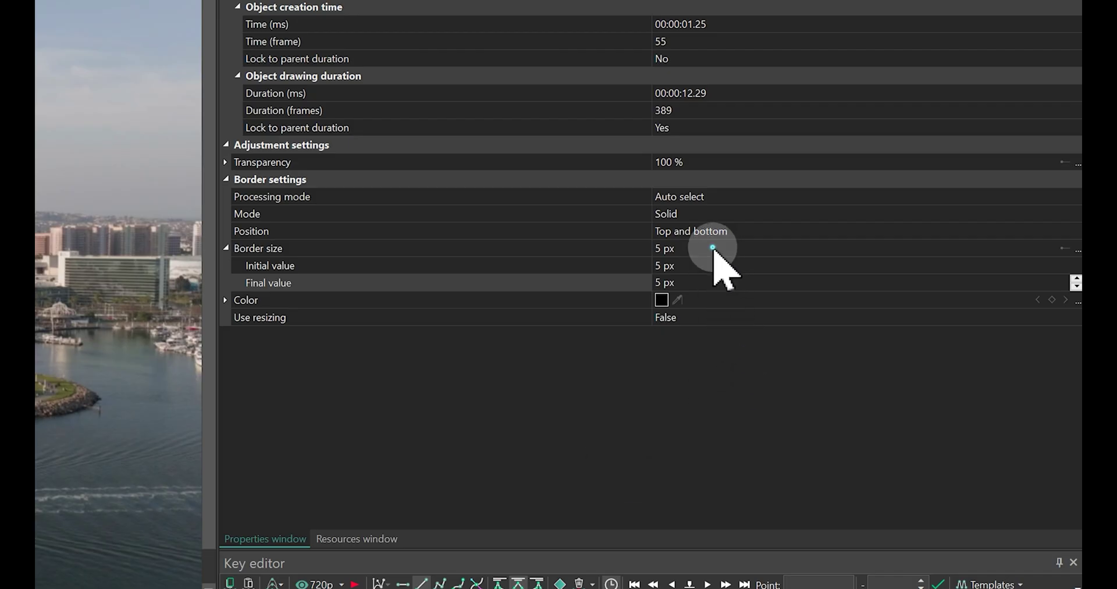
pyautogui.click(714, 249)
pyautogui.write('150')
pyautogui.press('Return')
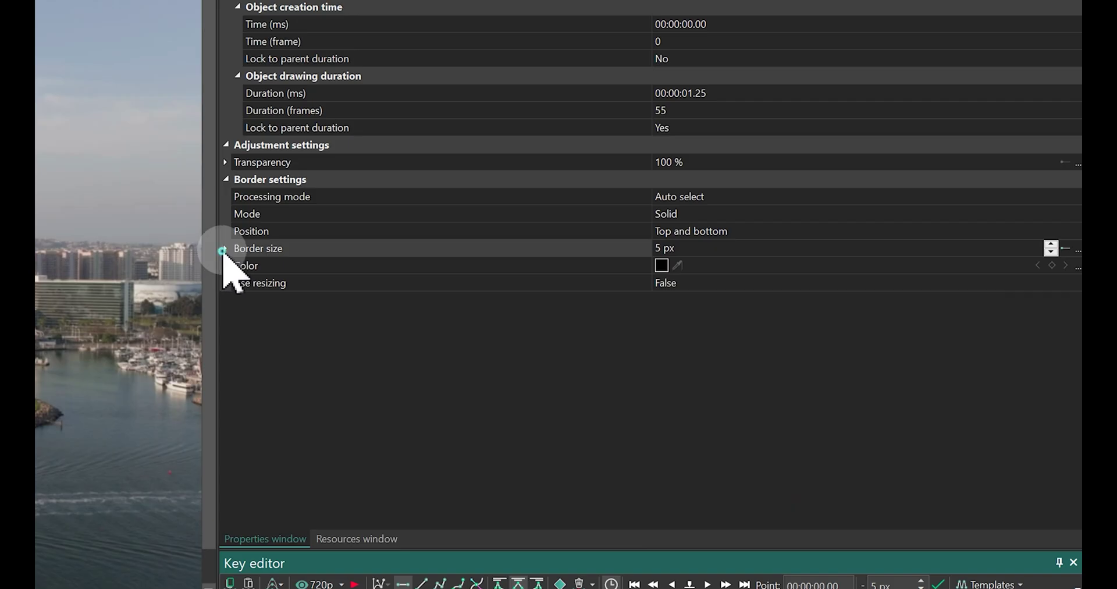
# - Give Border 3's border size an initial value of 0 and enter its final value
pyautogui.click(662, 223)
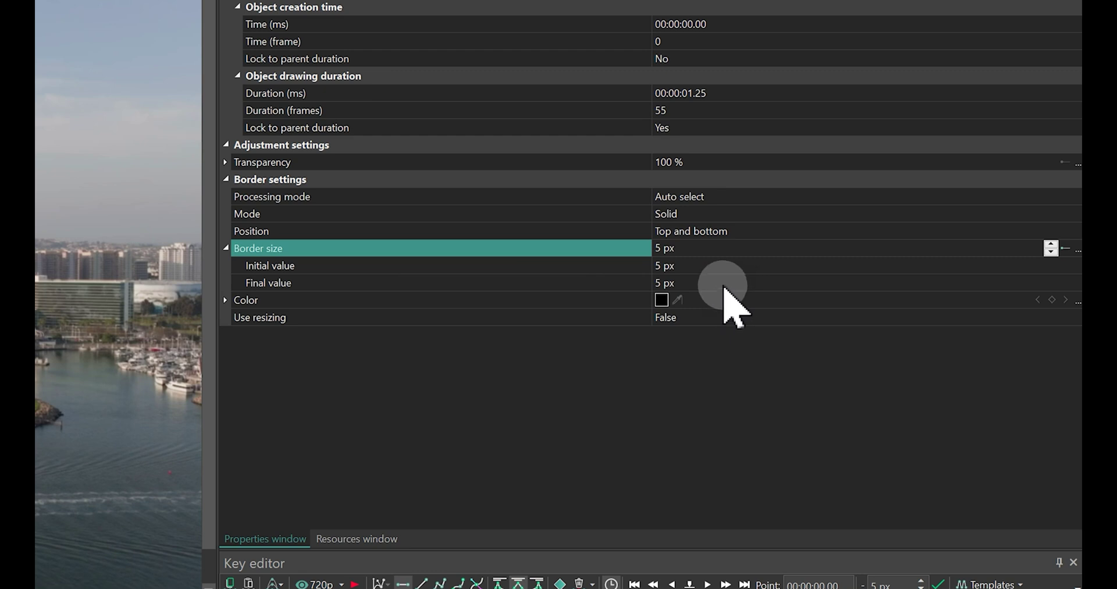
pyautogui.click(702, 269)
pyautogui.write('0')
pyautogui.click(573, 290)
pyautogui.write('1')
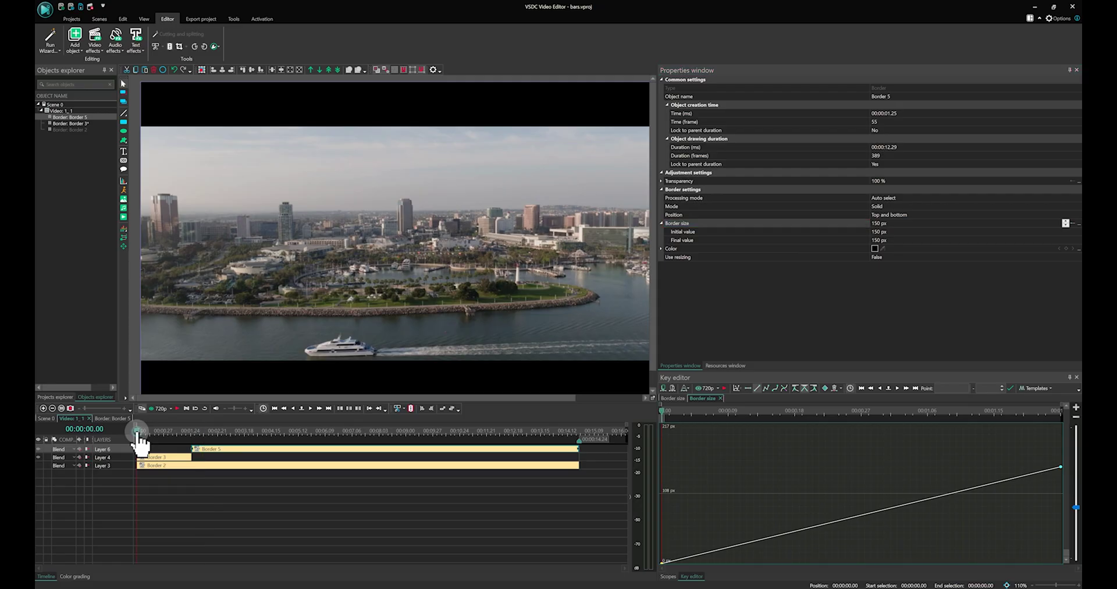
# - Play the two-effect border animation from the start of the timeline
pyautogui.click(146, 422)
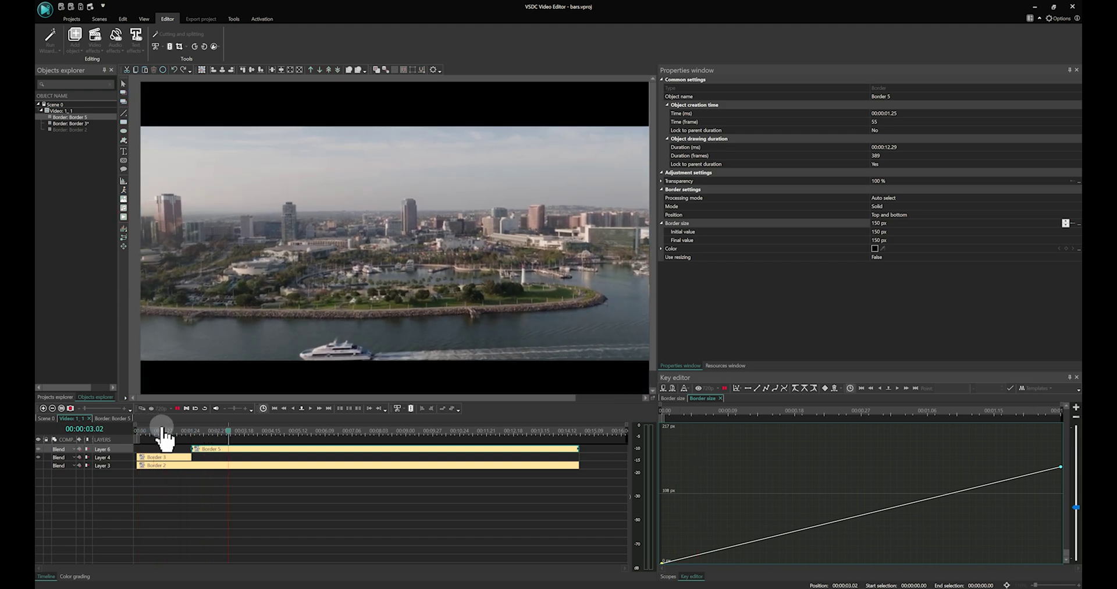
pyautogui.click(136, 429)
pyautogui.press('space')
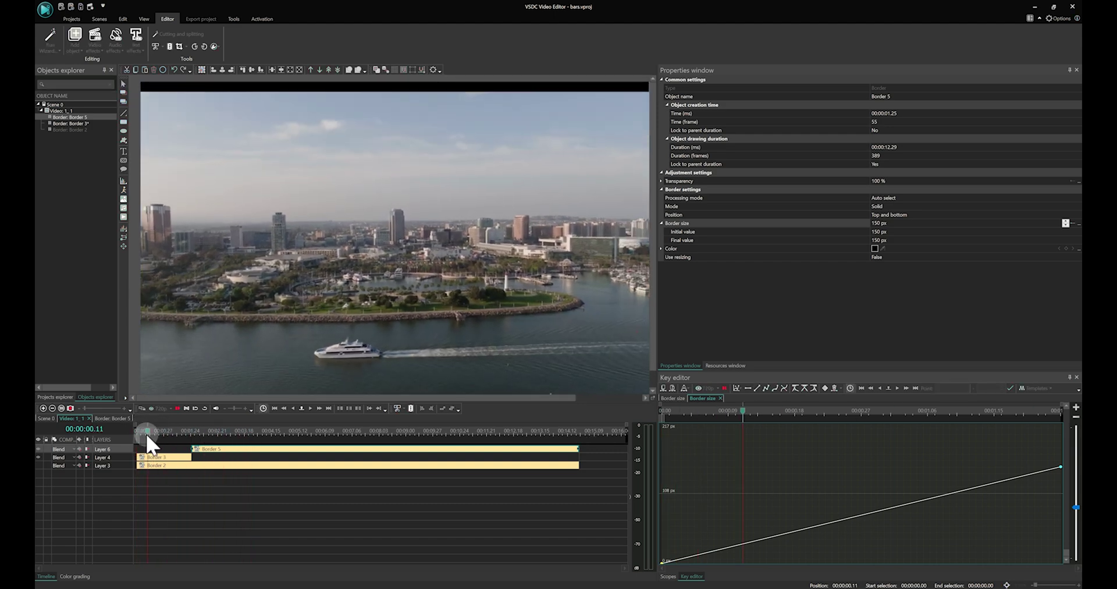